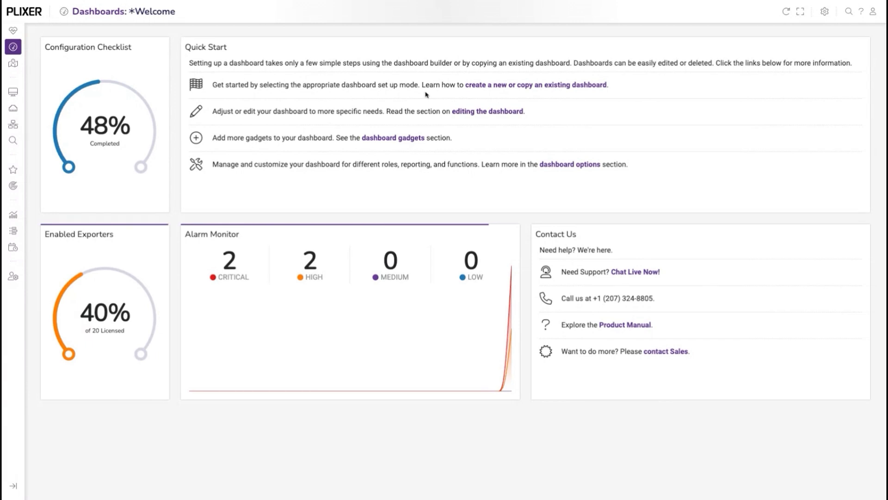
View the Flow Expert dashboard, followed by the System Health Dashboard.
{"action": "left_click", "coordinate": [98, 11]}
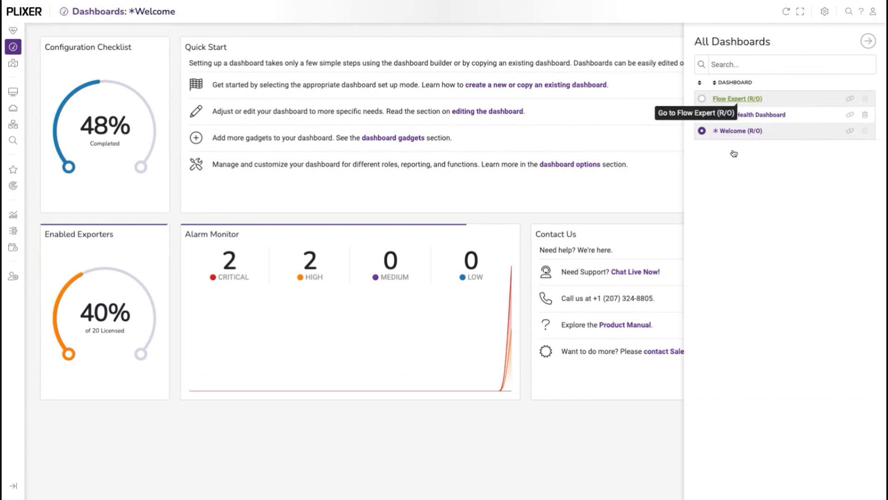
{"action": "left_click", "coordinate": [736, 98]}
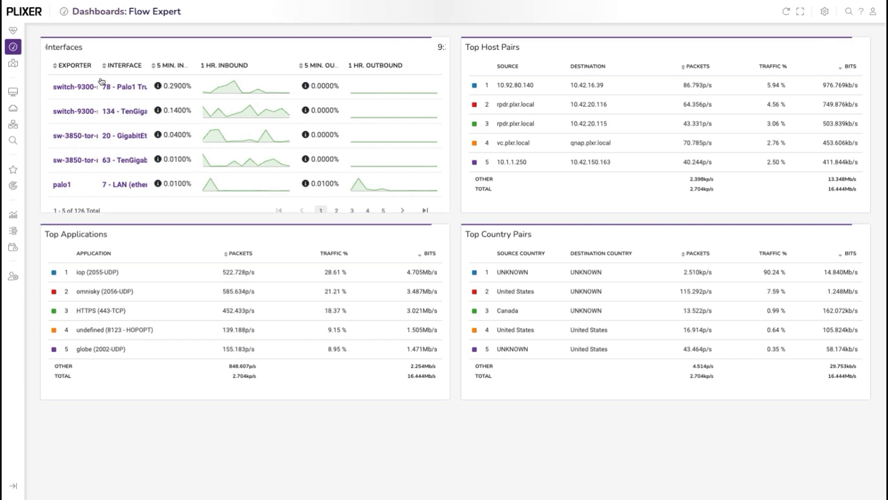
{"action": "left_click", "coordinate": [106, 11]}
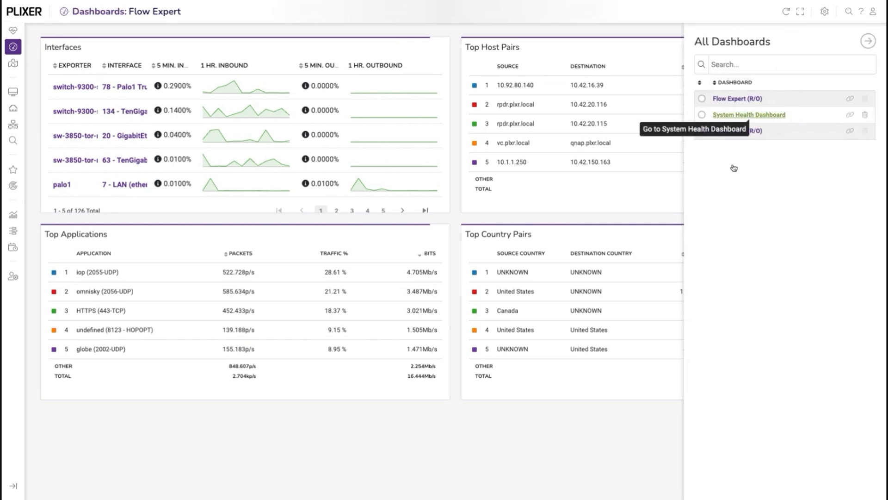
{"action": "left_click", "coordinate": [740, 115]}
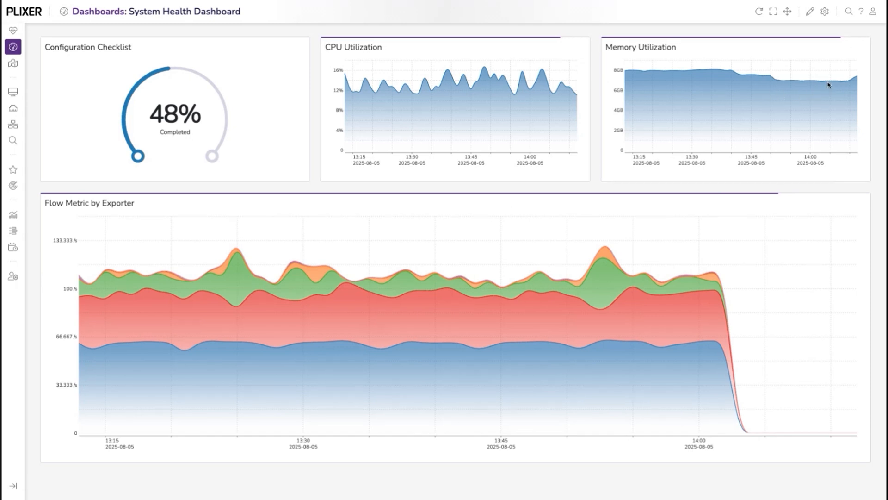
Start a new dashboard named with the owner's first name followed by "Dashboard", and make it the default dashboard.
{"action": "left_click", "coordinate": [824, 11]}
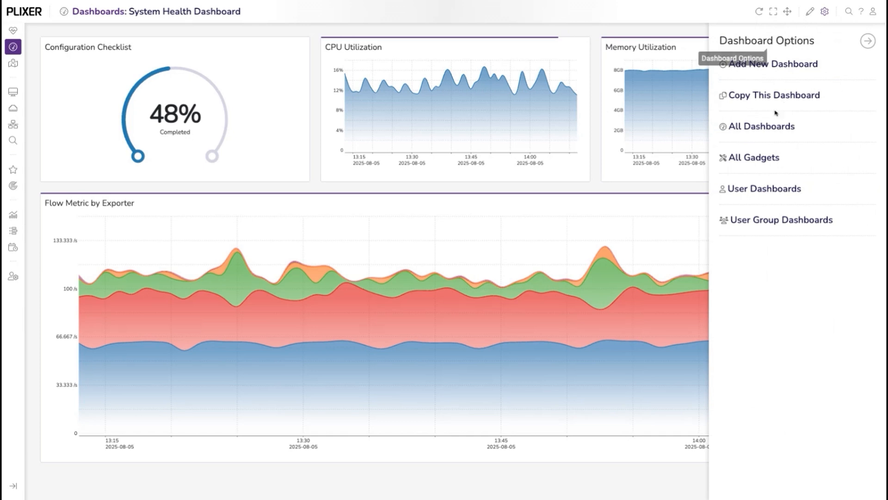
{"action": "left_click", "coordinate": [768, 64]}
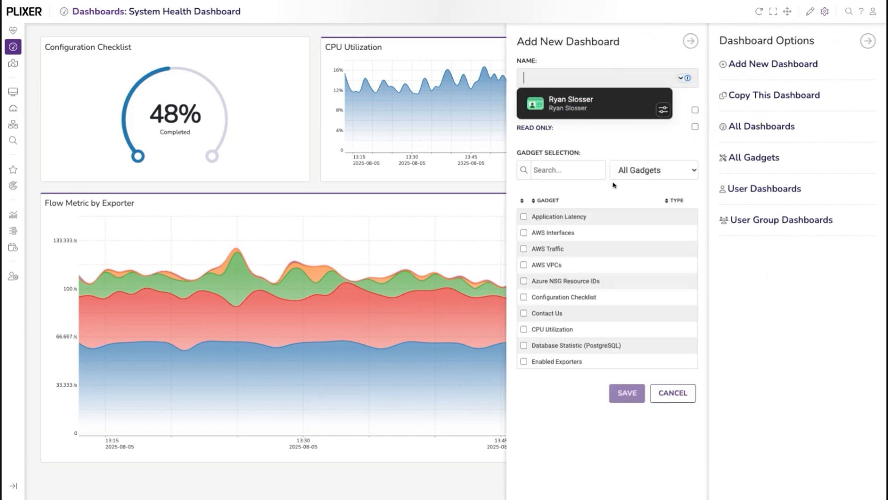
{"action": "type", "text": "Ryan "}
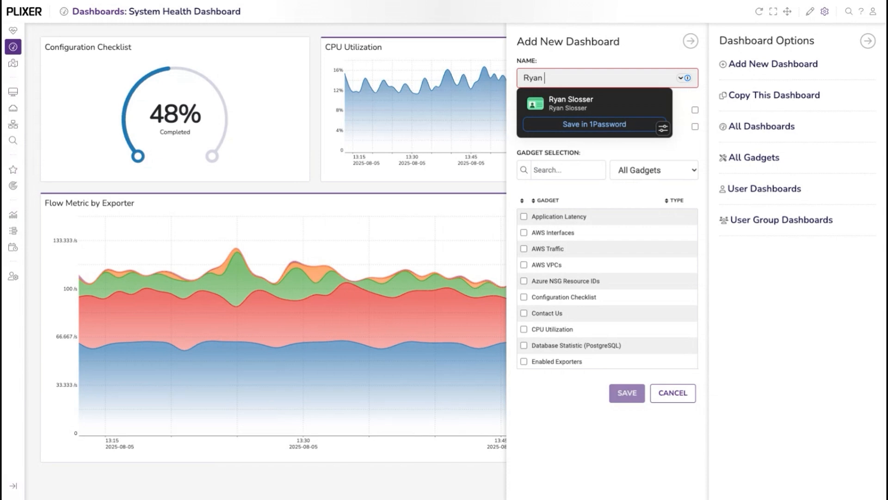
{"action": "type", "text": "Dashboard"}
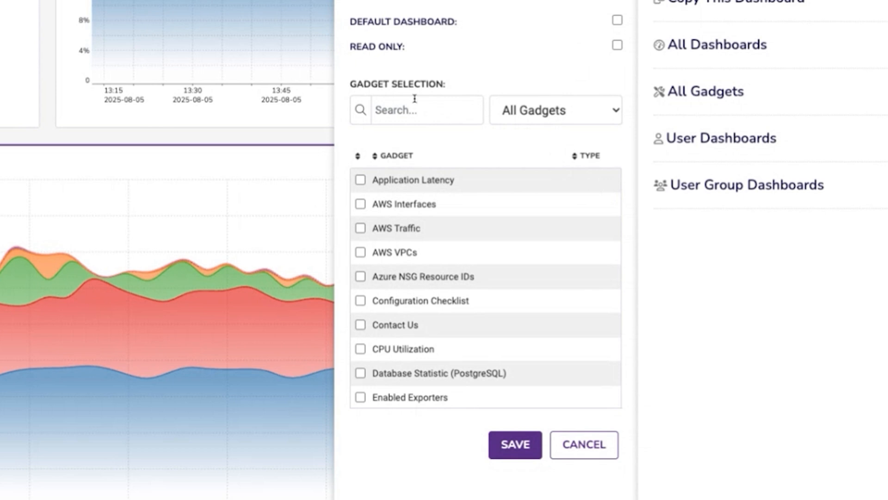
{"action": "left_click", "coordinate": [617, 19]}
Add the Interfaces and Palo Alto Applications gadgets to the new dashboard and save it.
{"action": "scroll", "coordinate": [477, 341], "scroll_direction": "down", "scroll_amount": 3}
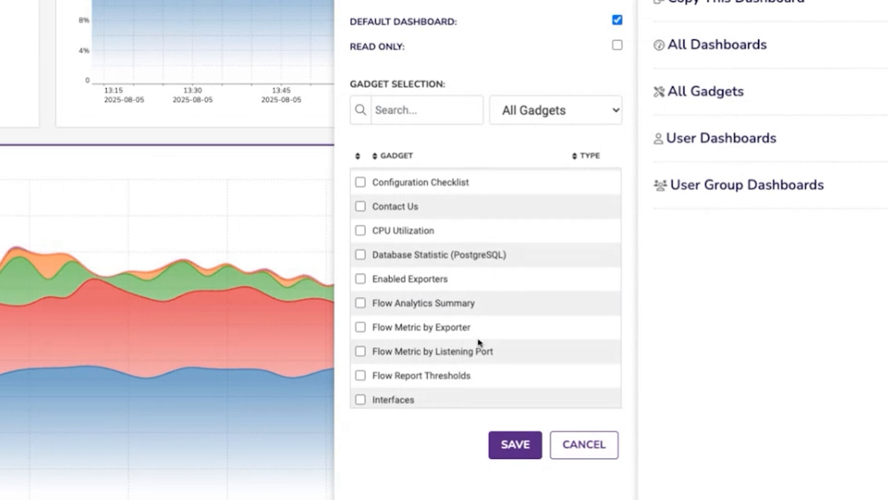
{"action": "scroll", "coordinate": [479, 342], "scroll_direction": "down", "scroll_amount": 4}
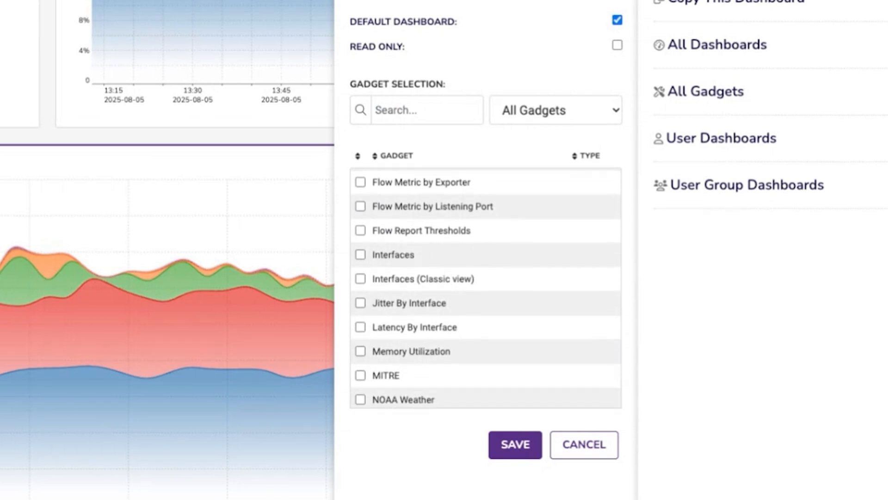
{"action": "left_click", "coordinate": [360, 249]}
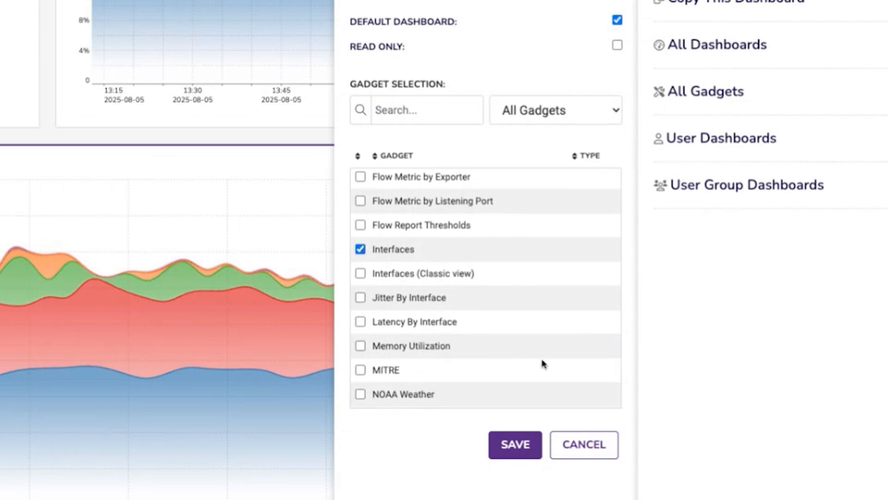
{"action": "scroll", "coordinate": [544, 364], "scroll_direction": "down", "scroll_amount": 4}
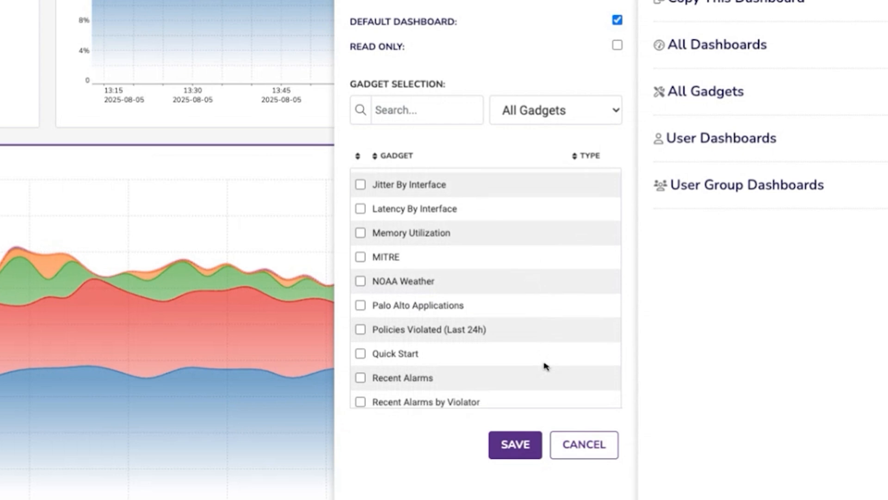
{"action": "scroll", "coordinate": [546, 365], "scroll_direction": "down", "scroll_amount": 3}
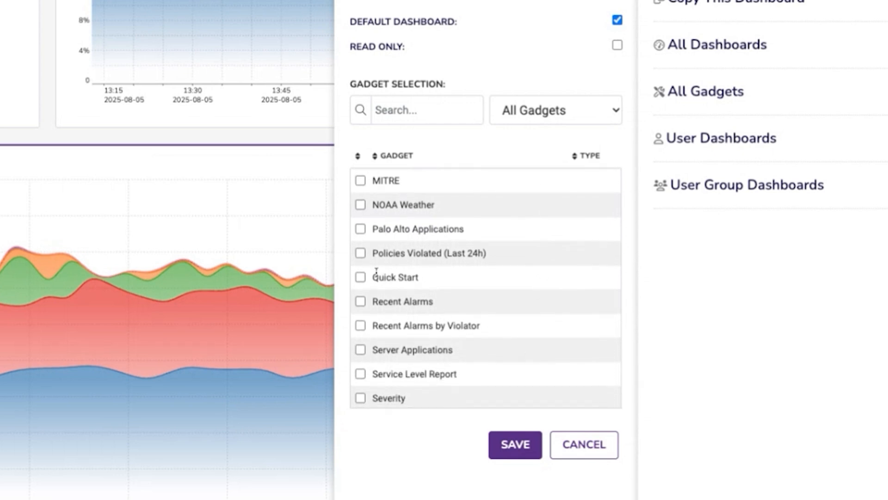
{"action": "left_click", "coordinate": [360, 229]}
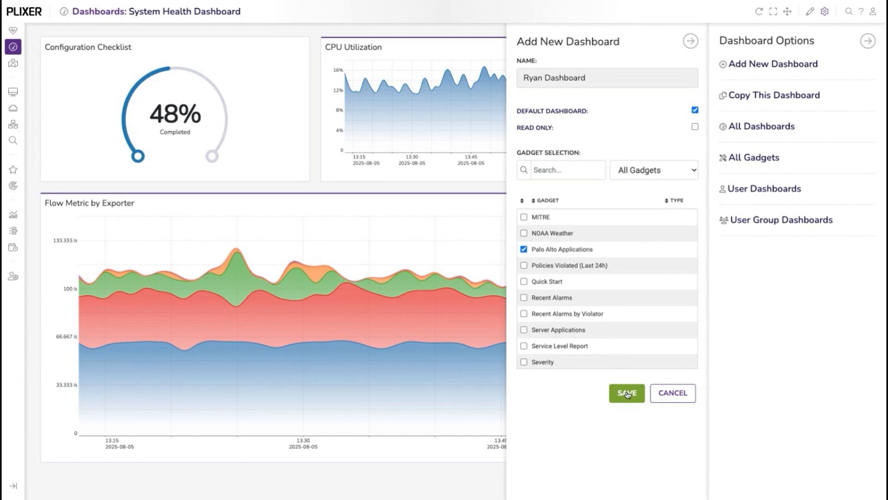
{"action": "left_click", "coordinate": [627, 393]}
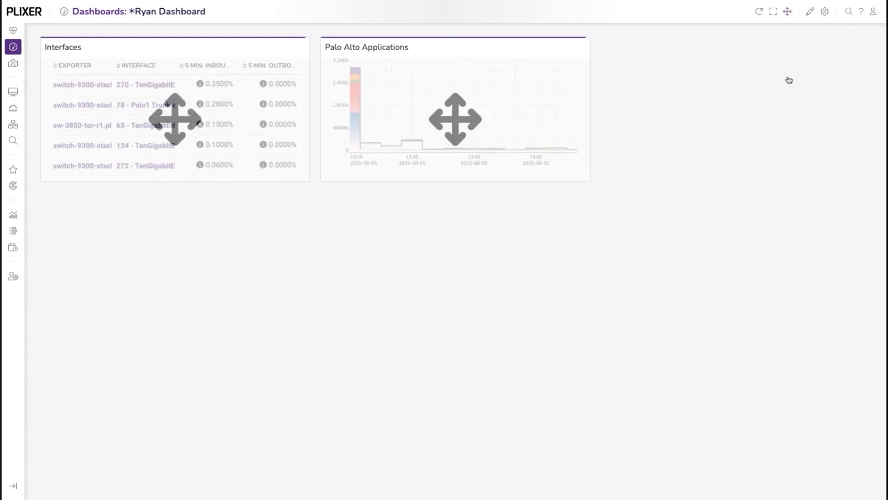
Resize the Palo Alto Applications and Interfaces gadgets so each fills half the dashboard width, and finish editing the layout.
{"action": "left_click_drag", "start_coordinate": [455, 171], "coordinate": [738, 172]}
{"action": "left_click_drag", "start_coordinate": [607, 211], "coordinate": [482, 224]}
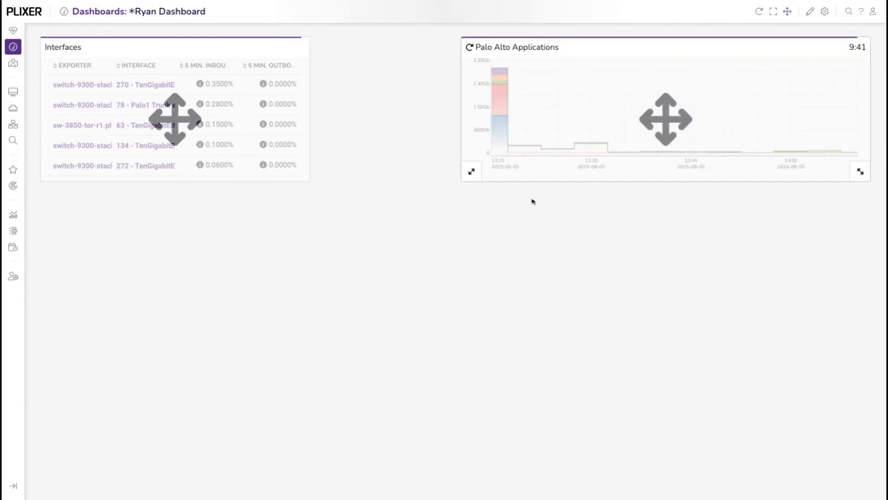
{"action": "left_click_drag", "start_coordinate": [296, 214], "coordinate": [444, 214]}
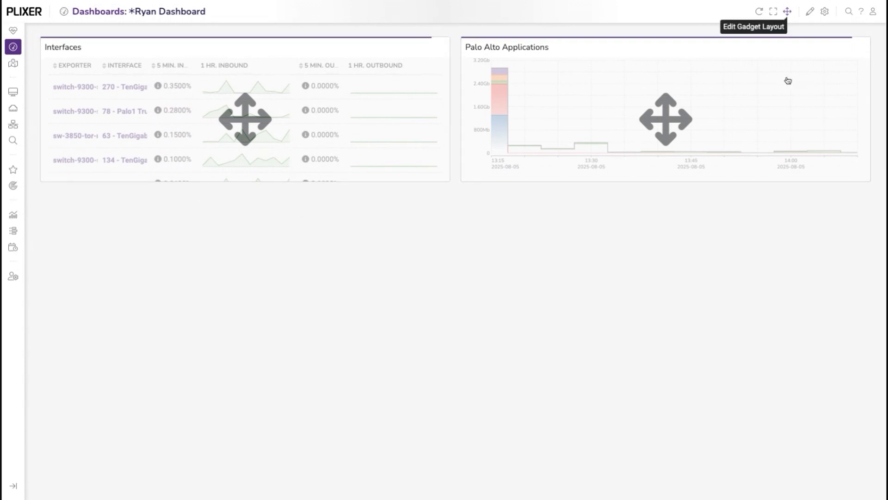
{"action": "left_click", "coordinate": [787, 11]}
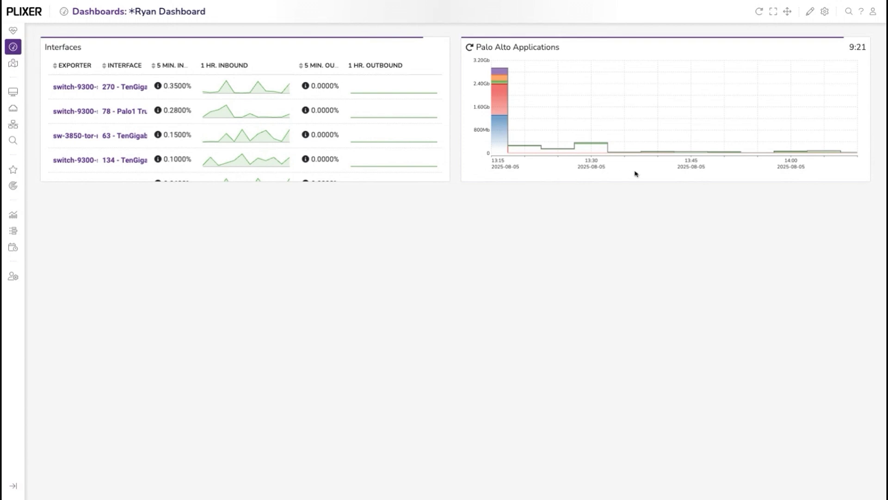
View the full report behind the Palo Alto Applications gadget and return to the dashboard.
{"action": "mouse_move", "coordinate": [663, 167]}
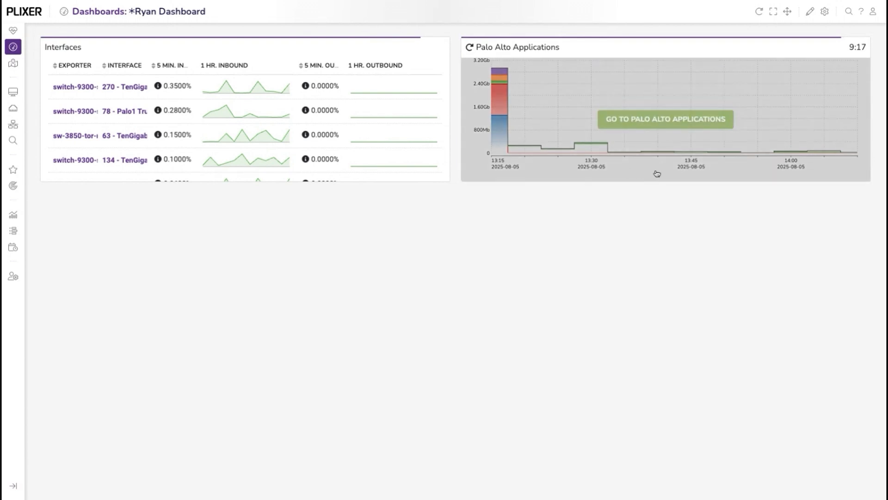
{"action": "left_click", "coordinate": [662, 170]}
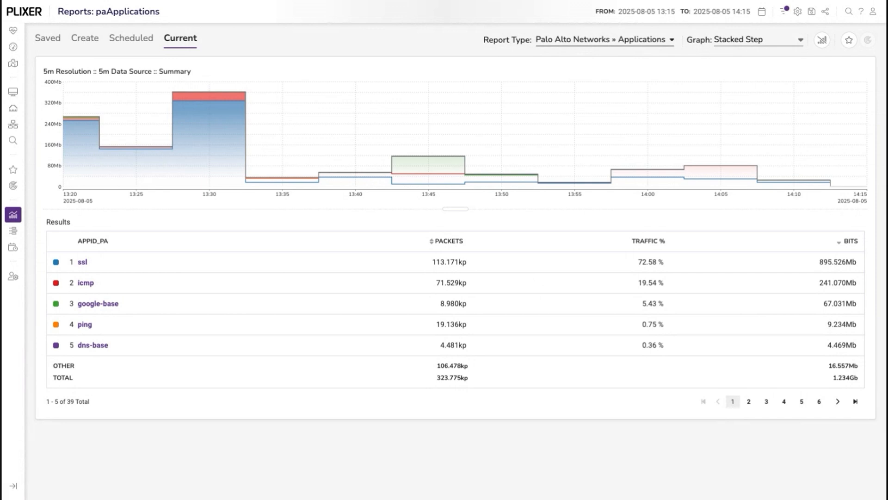
{"action": "left_click", "coordinate": [12, 46]}
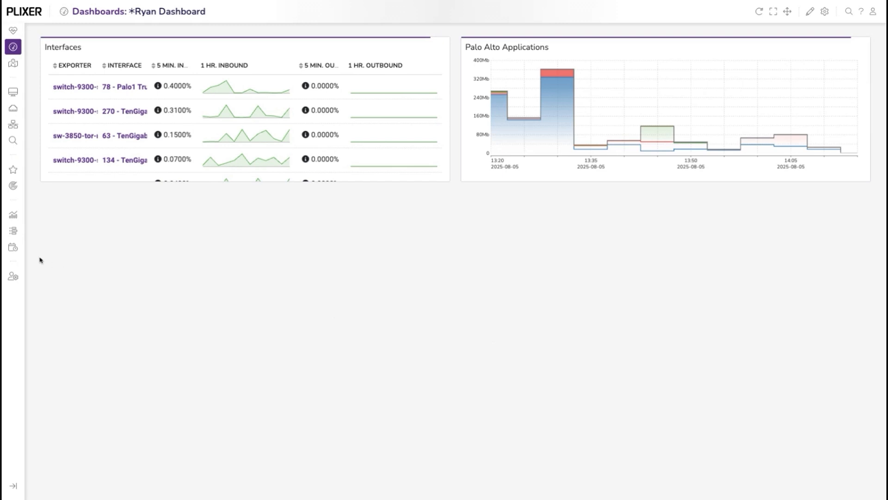
Start creating a report by device, with palo1 as the selected device.
{"action": "left_click", "coordinate": [13, 214]}
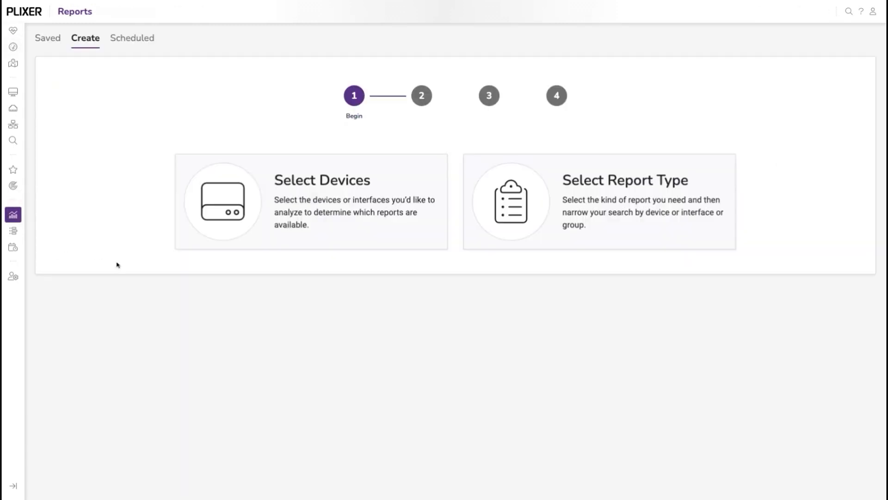
{"action": "left_click", "coordinate": [322, 245]}
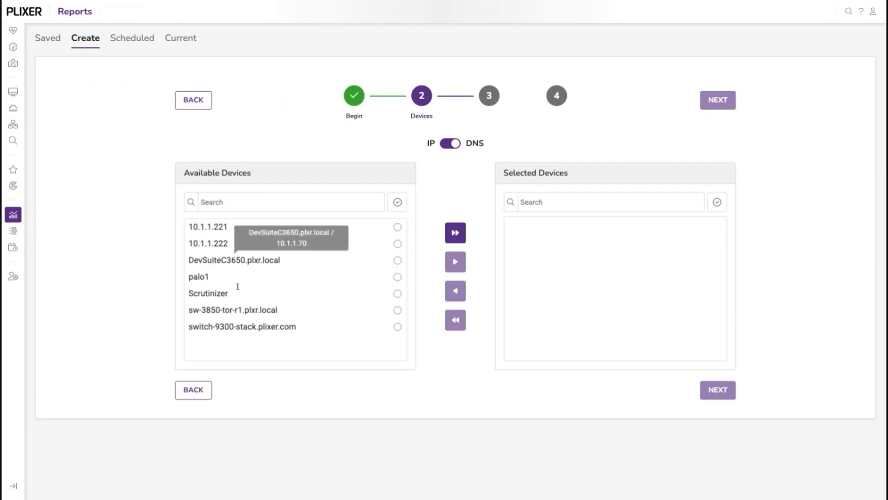
{"action": "left_click", "coordinate": [208, 276]}
{"action": "left_click", "coordinate": [455, 262]}
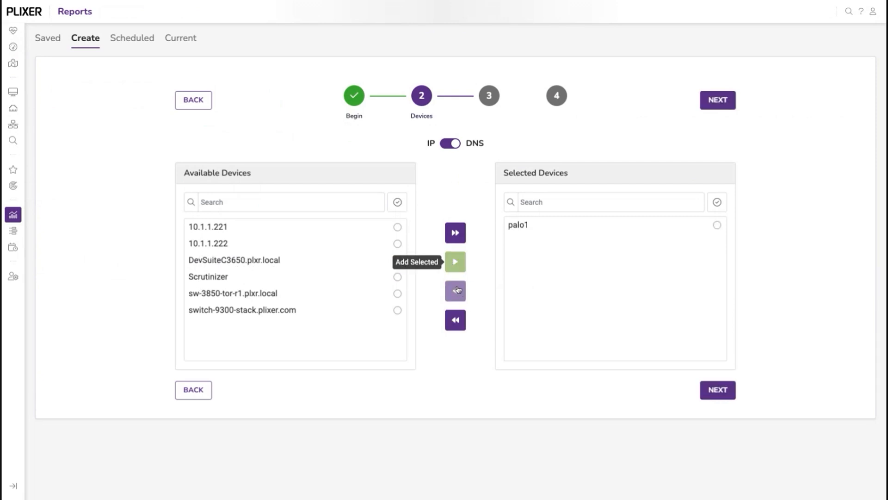
{"action": "left_click", "coordinate": [716, 394]}
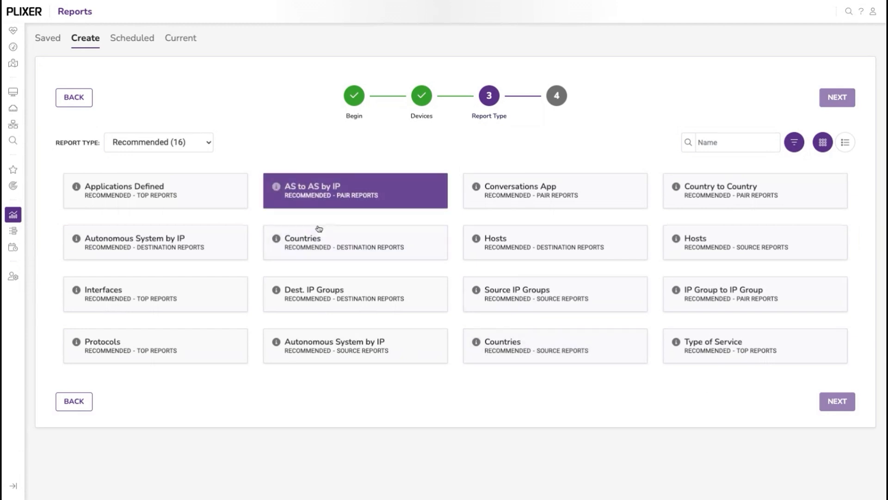
{"action": "left_click", "coordinate": [173, 188]}
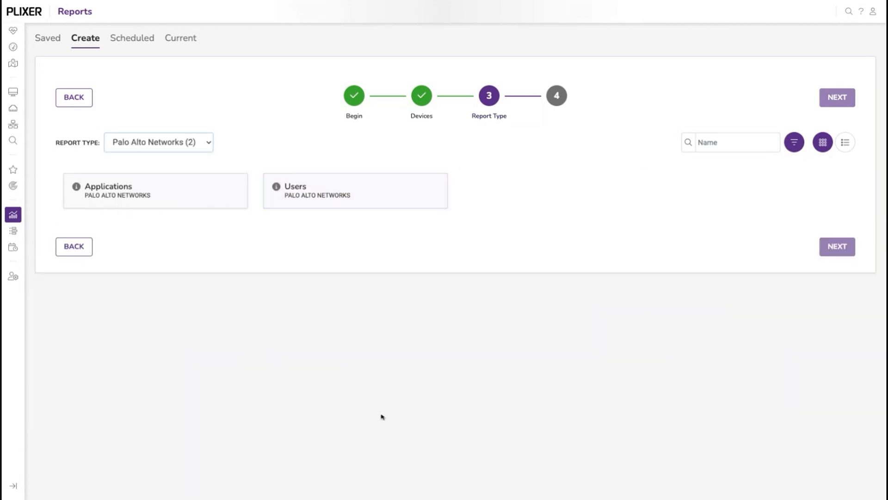
{"action": "left_click", "coordinate": [349, 231]}
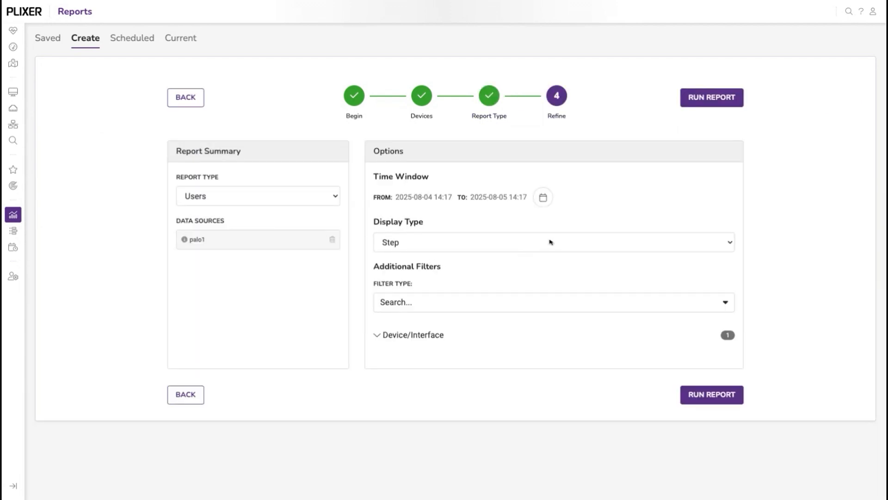
{"action": "left_click", "coordinate": [543, 197]}
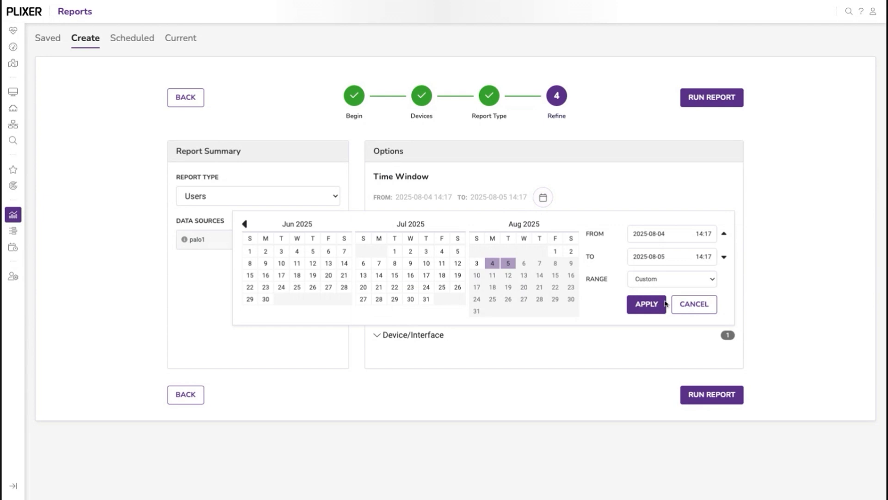
{"action": "left_click", "coordinate": [664, 304]}
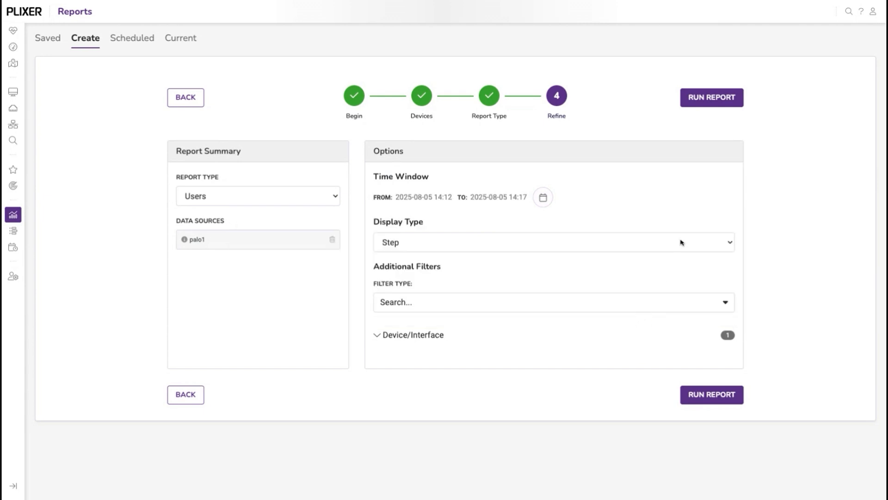
{"action": "left_click", "coordinate": [712, 97]}
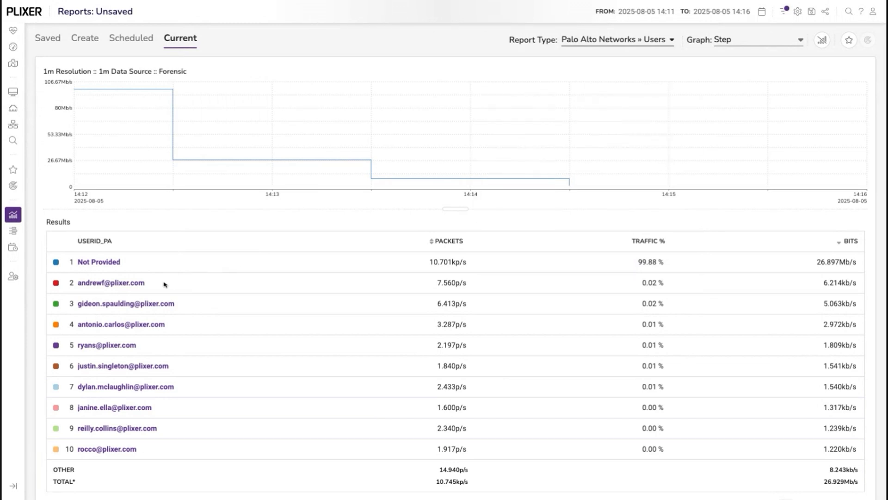
Filter out the Not Provided entry from the users report and set its graph type to Donut.
{"action": "left_click_drag", "start_coordinate": [104, 262], "coordinate": [69, 340]}
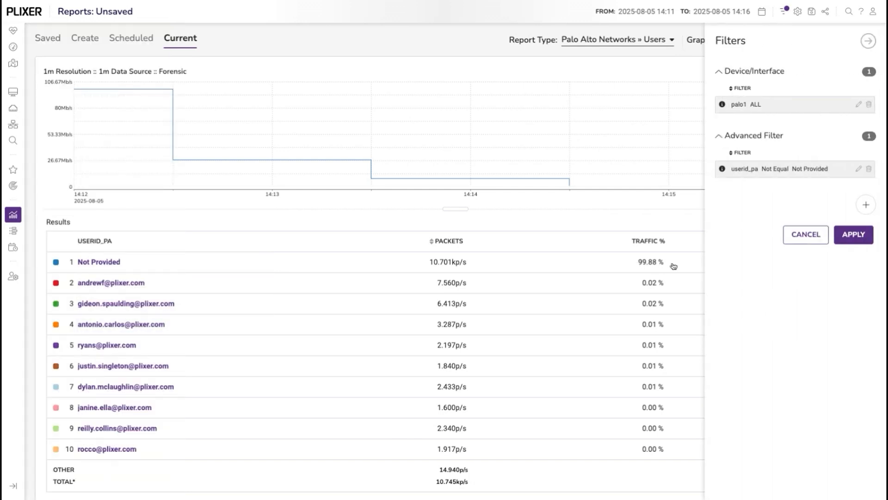
{"action": "left_click", "coordinate": [852, 234]}
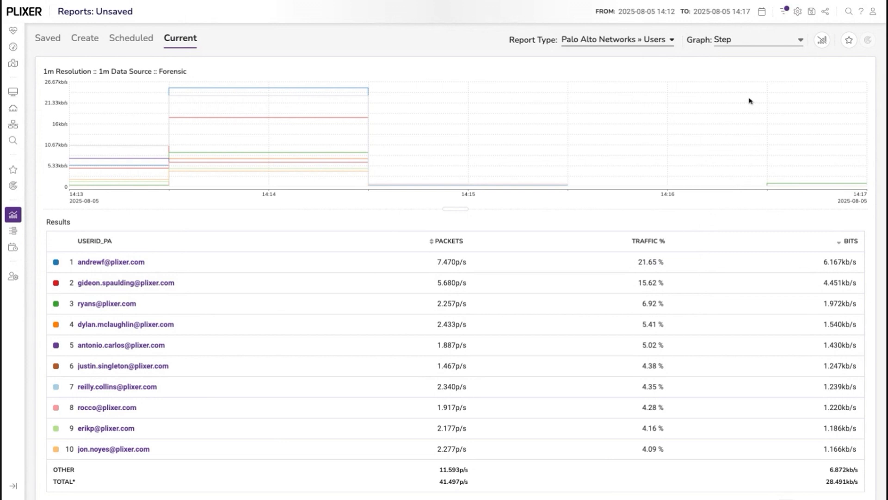
{"action": "left_click", "coordinate": [751, 101]}
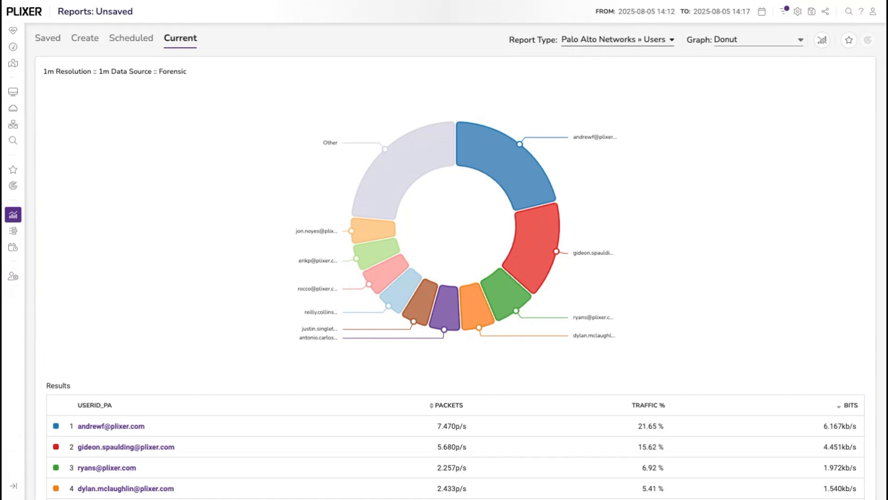
Save the filtered users report under the name Users Last 5 Minutes.
{"action": "left_click", "coordinate": [812, 12]}
{"action": "left_click", "coordinate": [813, 80]}
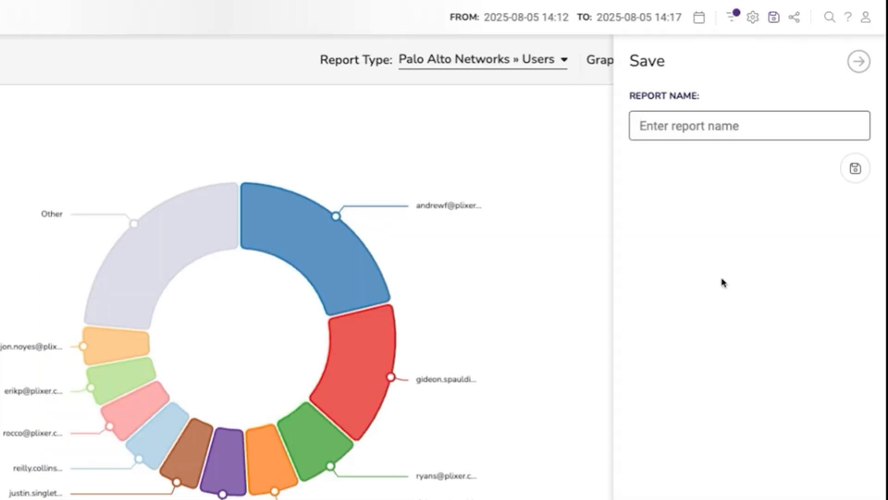
{"action": "type", "text": "Us"}
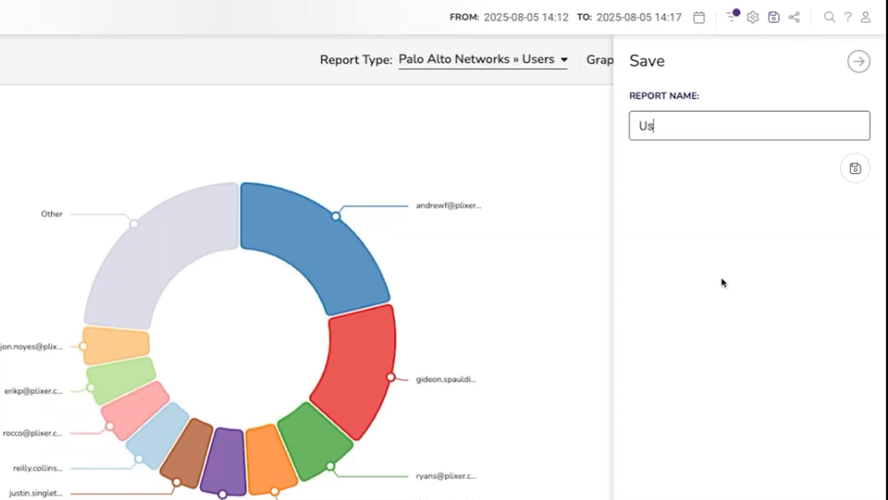
{"action": "type", "text": "ers Lasdt"}
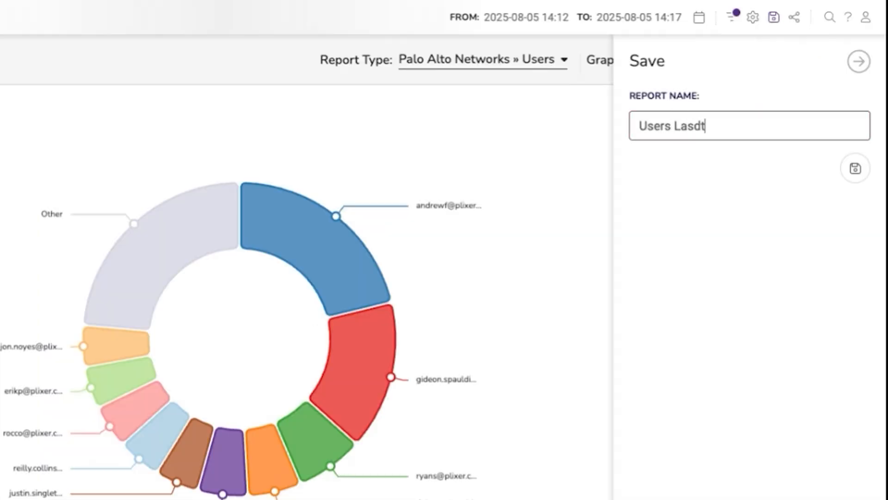
{"action": "key", "text": "BackSpace"}
{"action": "key", "text": "BackSpace"}
{"action": "type", "text": "t 4"}
{"action": "key", "text": "BackSpace"}
{"action": "type", "text": "5 Minutes"}
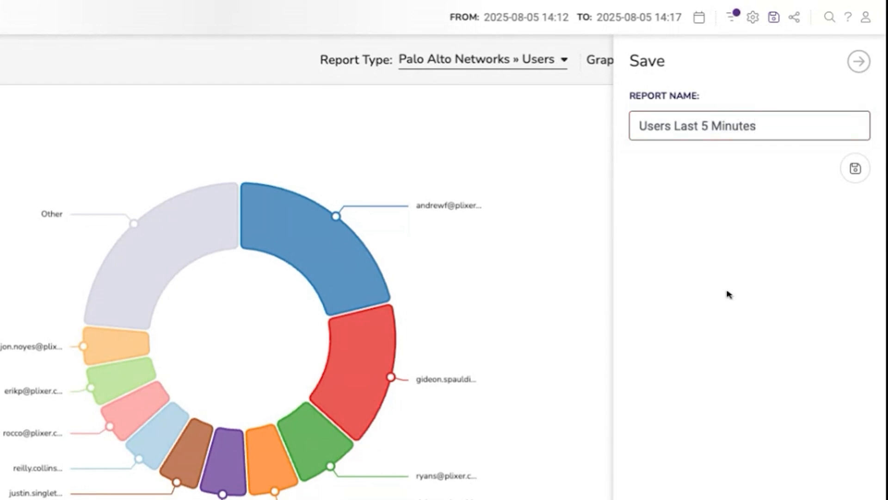
{"action": "left_click", "coordinate": [855, 168]}
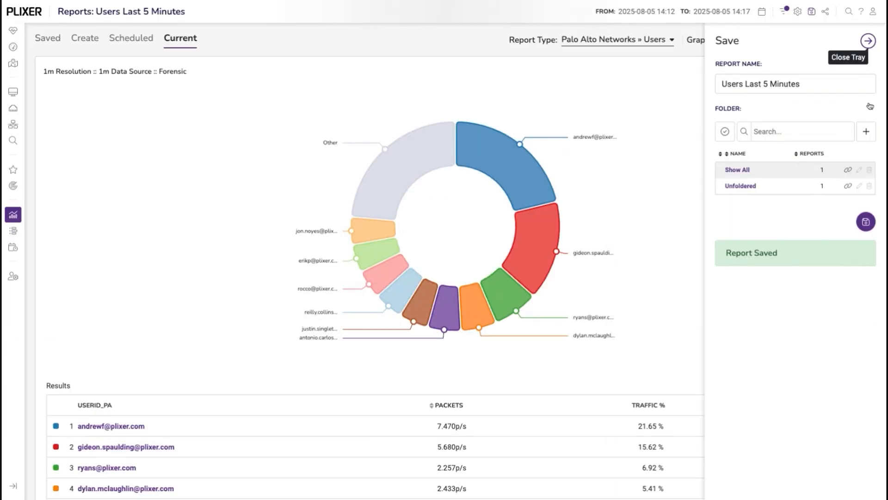
{"action": "left_click", "coordinate": [867, 41]}
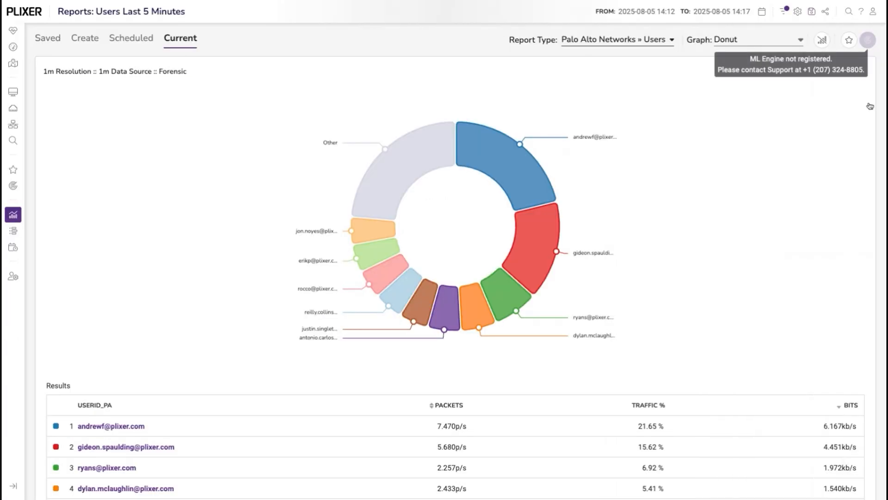
Add the report to the custom dashboard (1002) as a Graph gadget of type Donut, sorted on Bits.
{"action": "left_click", "coordinate": [825, 12]}
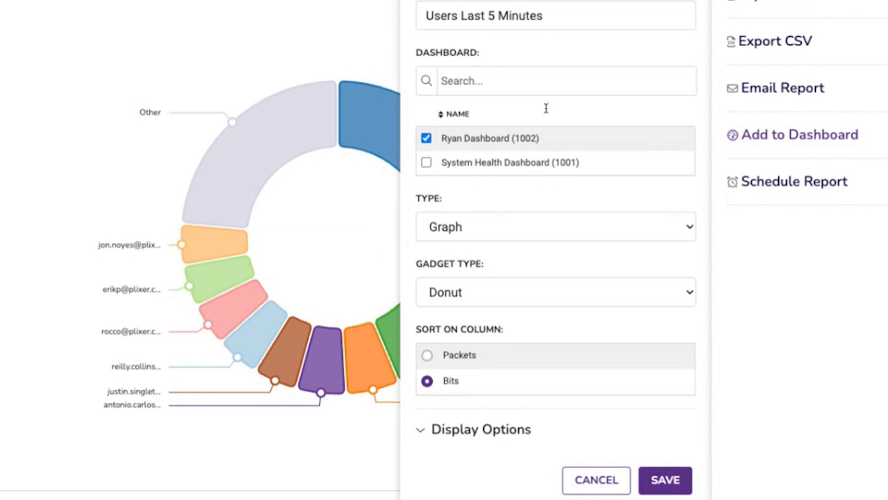
{"action": "left_click", "coordinate": [500, 275]}
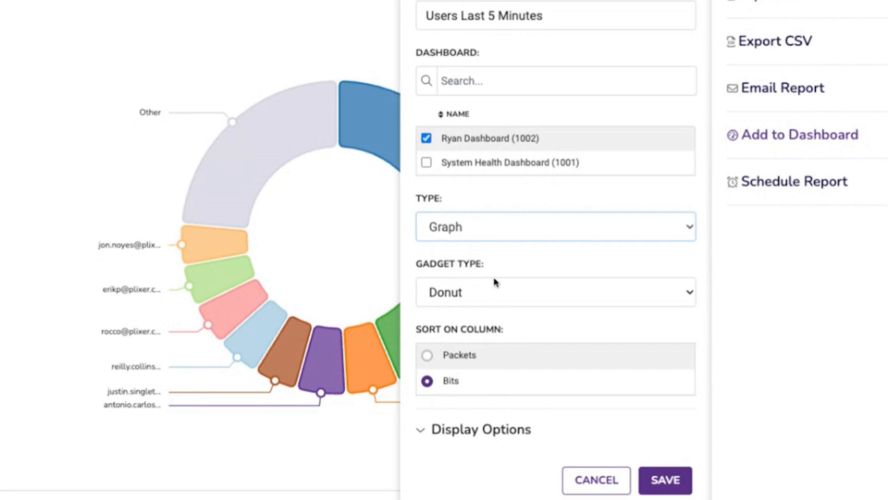
{"action": "key", "text": "Down"}
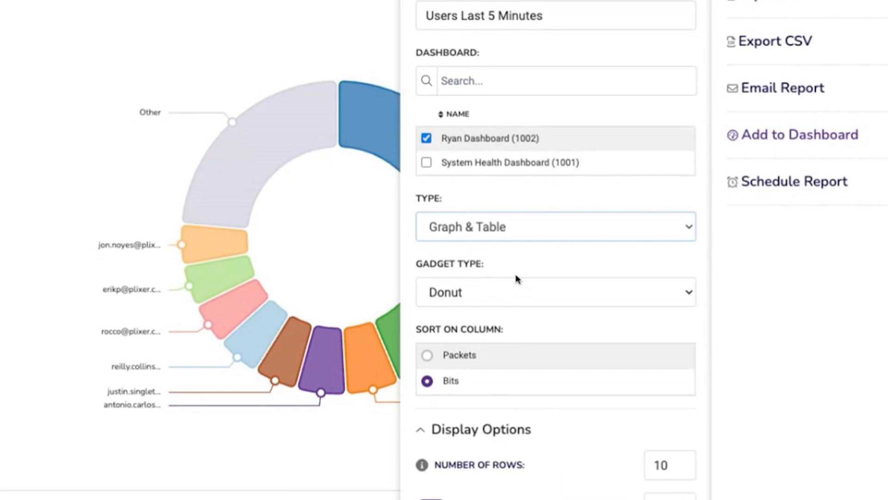
{"action": "key", "text": "Down"}
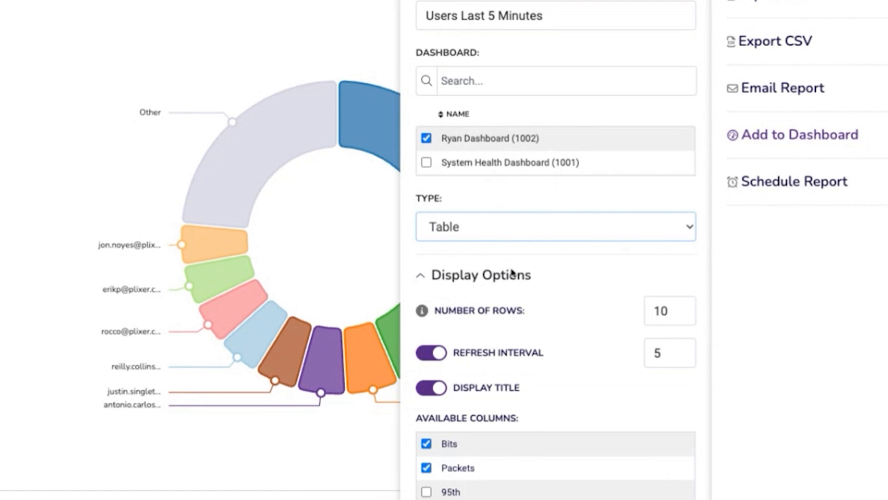
{"action": "key", "text": "Up"}
{"action": "key", "text": "Up"}
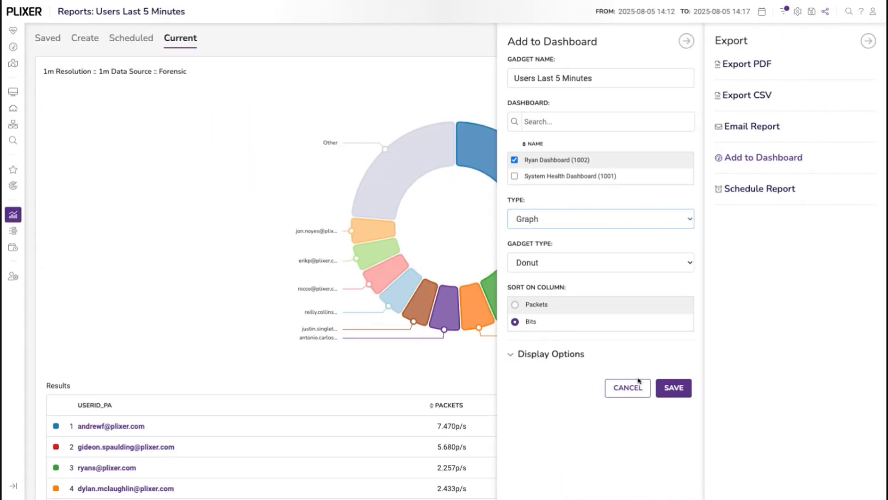
{"action": "left_click", "coordinate": [671, 484]}
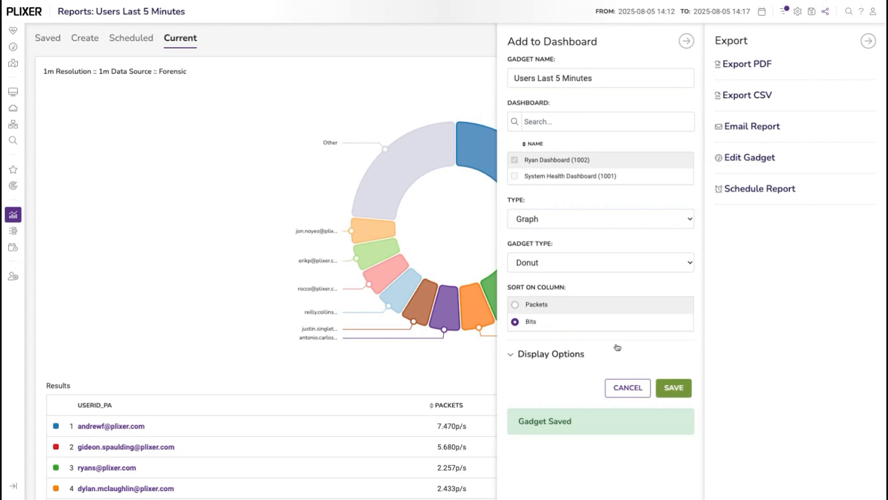
Enlarge the Users Last 5 Minutes gadget on the dashboard to the same width as the Interfaces gadget and finish editing the layout.
{"action": "left_click", "coordinate": [13, 47]}
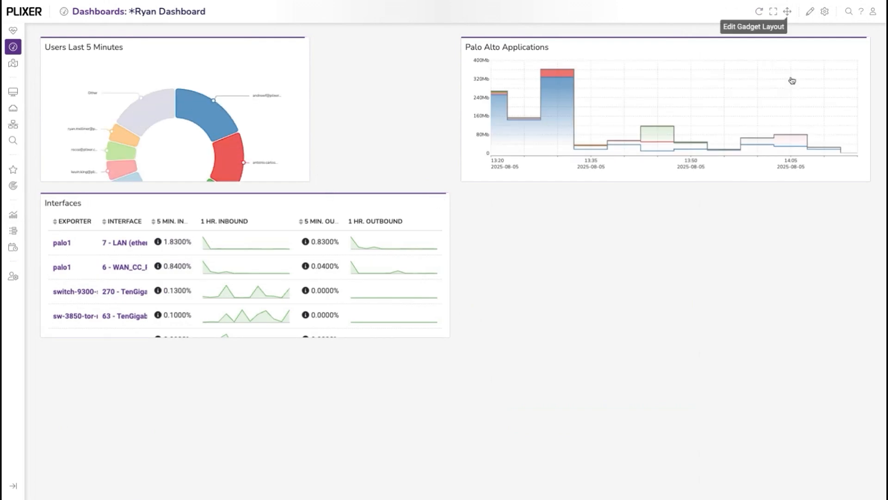
{"action": "left_click", "coordinate": [787, 11]}
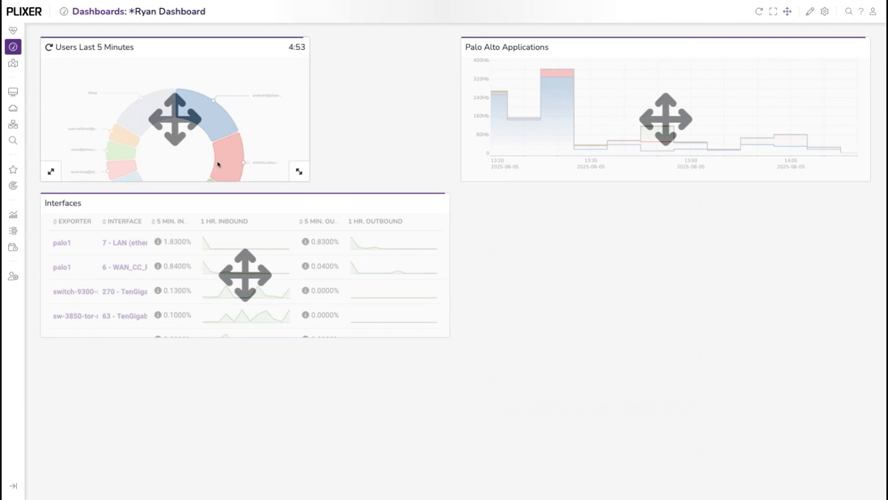
{"action": "left_click_drag", "start_coordinate": [303, 211], "coordinate": [446, 331]}
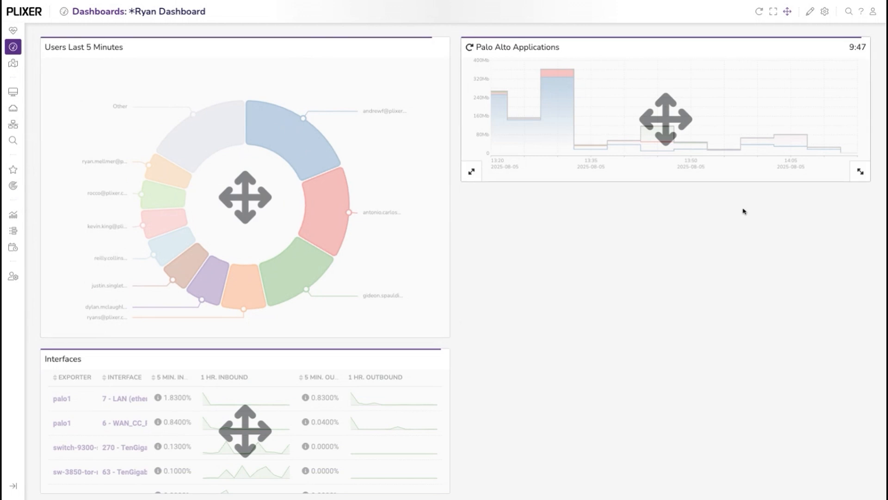
{"action": "left_click", "coordinate": [787, 13]}
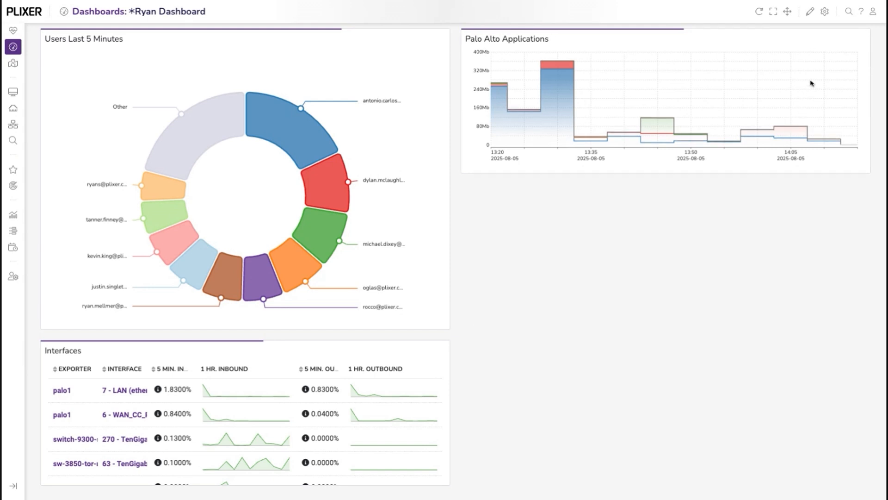
Start a new dashboard gadget of type interfaces, name it My Top Interfaces, and turn on gadget refresh.
{"action": "left_click", "coordinate": [810, 12]}
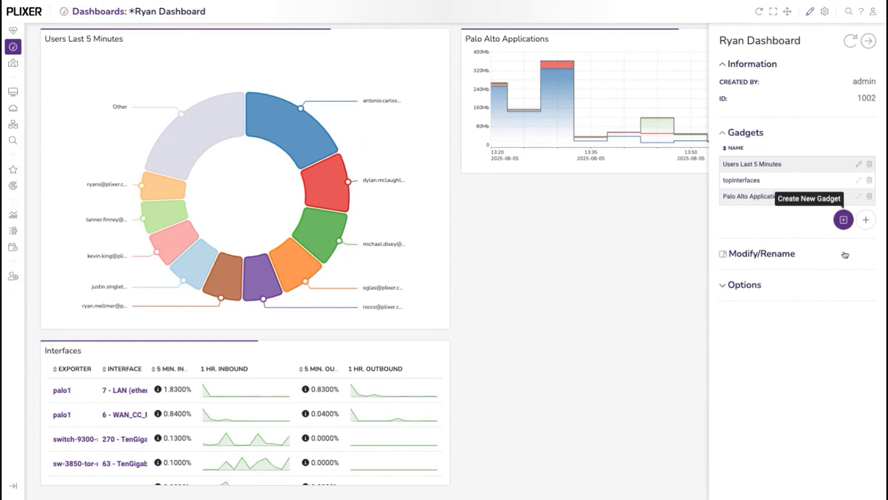
{"action": "left_click", "coordinate": [844, 220]}
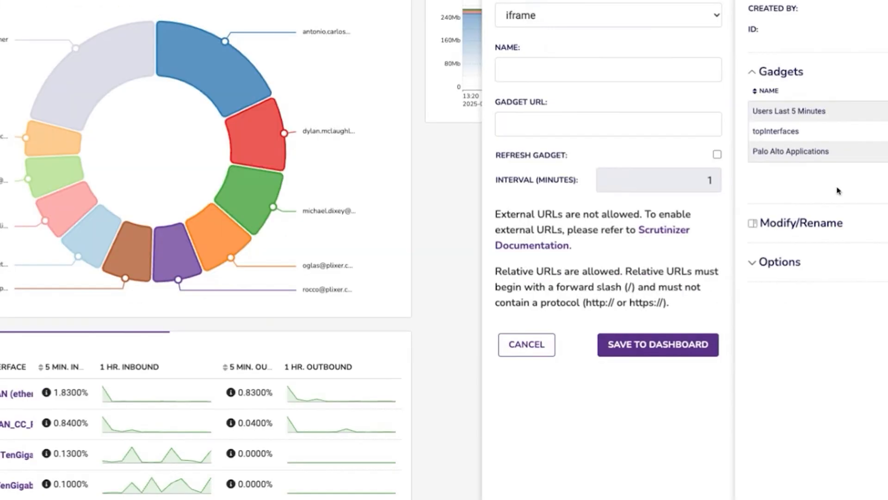
{"action": "left_click", "coordinate": [580, 81]}
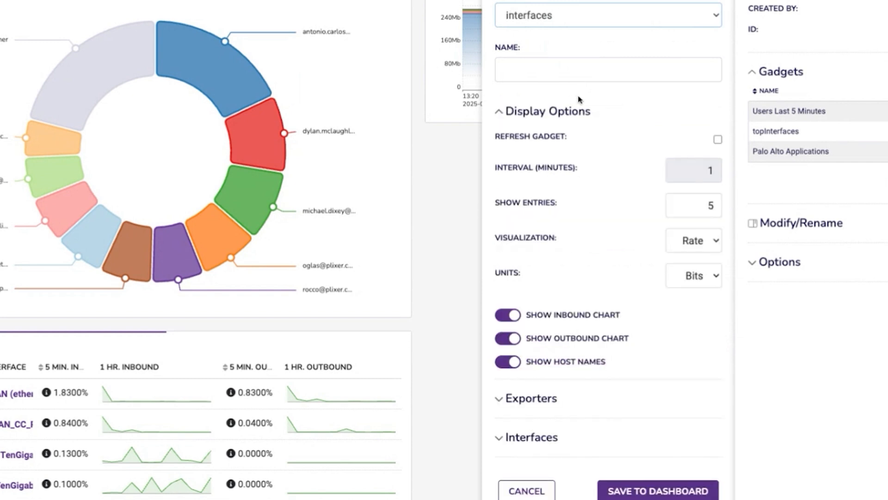
{"action": "key", "text": "Tab"}
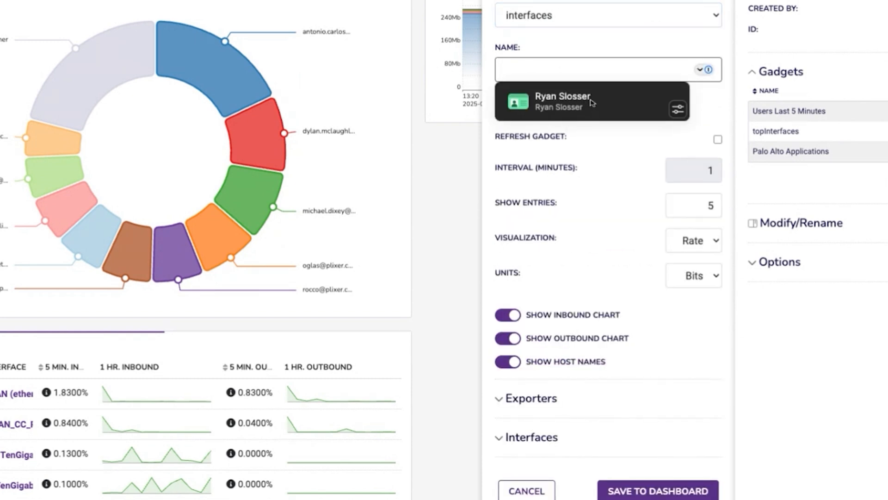
{"action": "type", "text": "My T"}
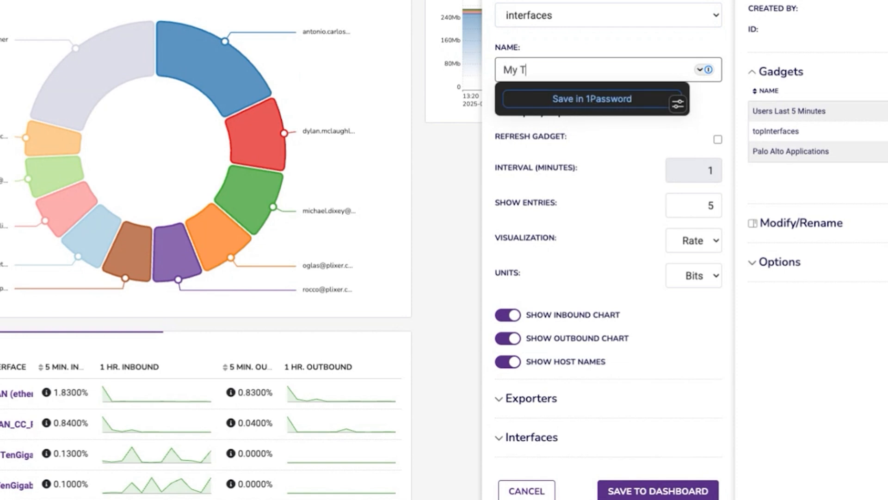
{"action": "type", "text": "op Interfaces"}
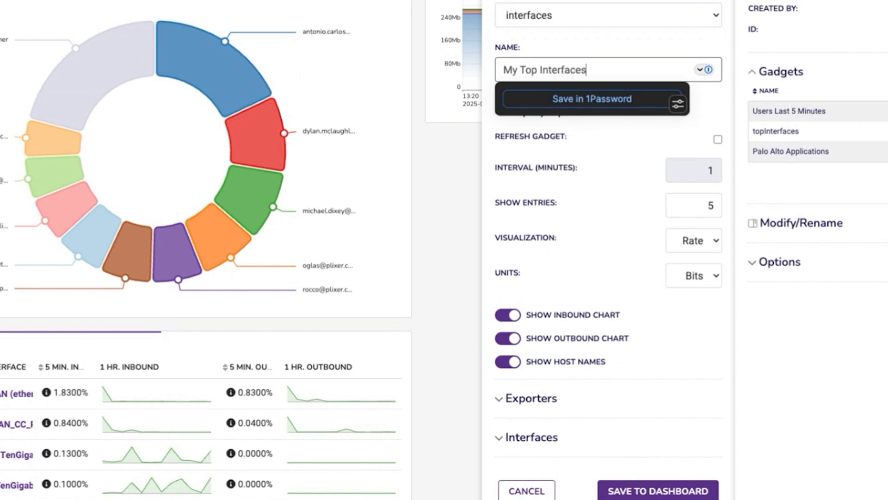
{"action": "left_click", "coordinate": [609, 188]}
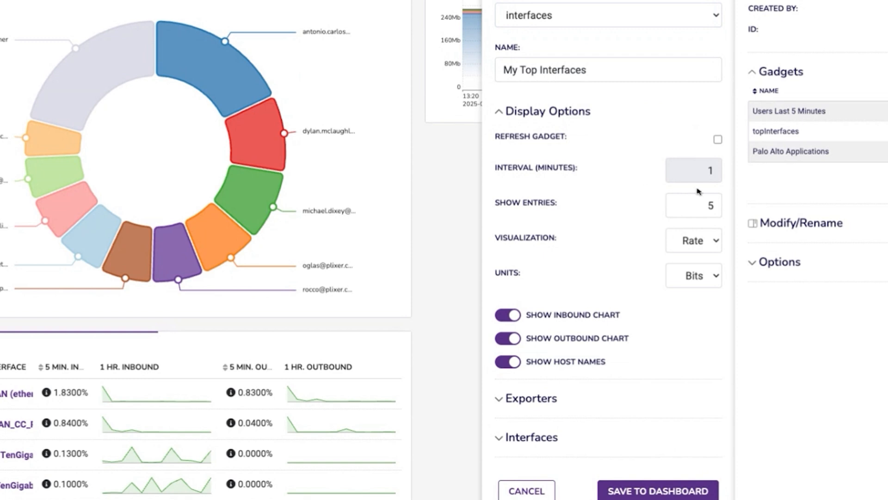
{"action": "left_click", "coordinate": [718, 139]}
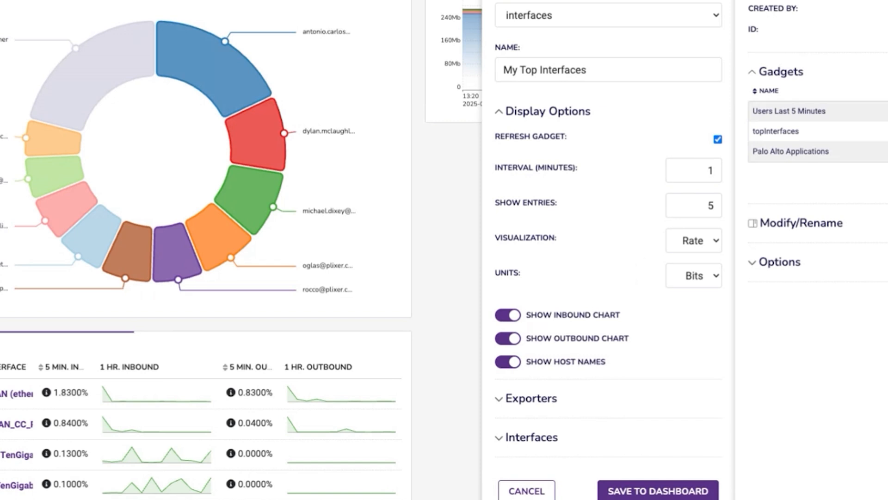
Select palo1 as an exporter for the My Top Interfaces gadget.
{"action": "scroll", "coordinate": [583, 351], "scroll_direction": "down", "scroll_amount": 1}
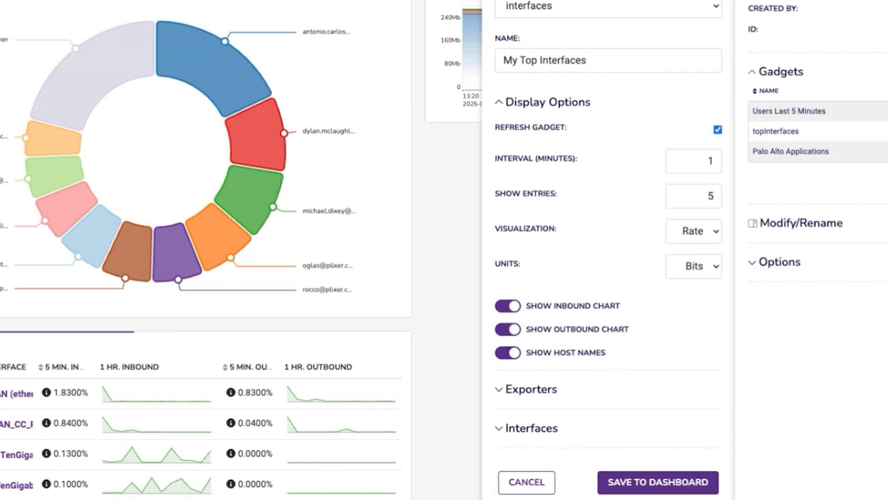
{"action": "left_click", "coordinate": [503, 399]}
{"action": "scroll", "coordinate": [626, 401], "scroll_direction": "down", "scroll_amount": 5}
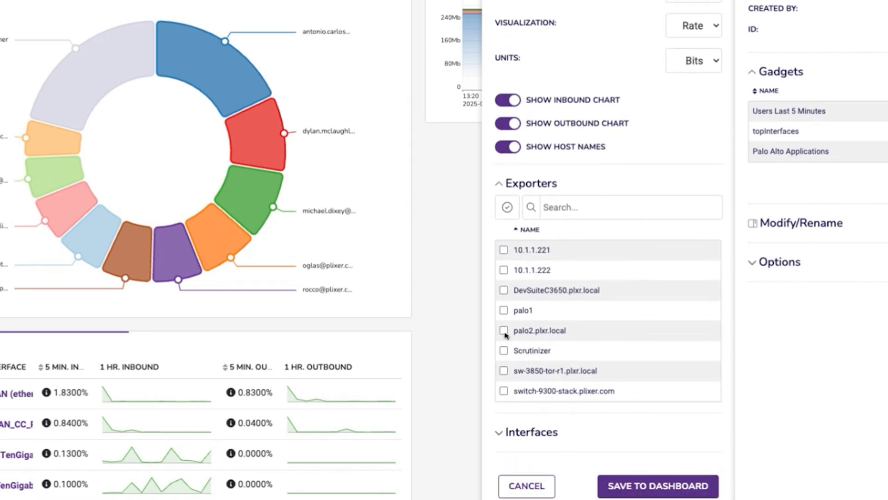
{"action": "left_click", "coordinate": [504, 310]}
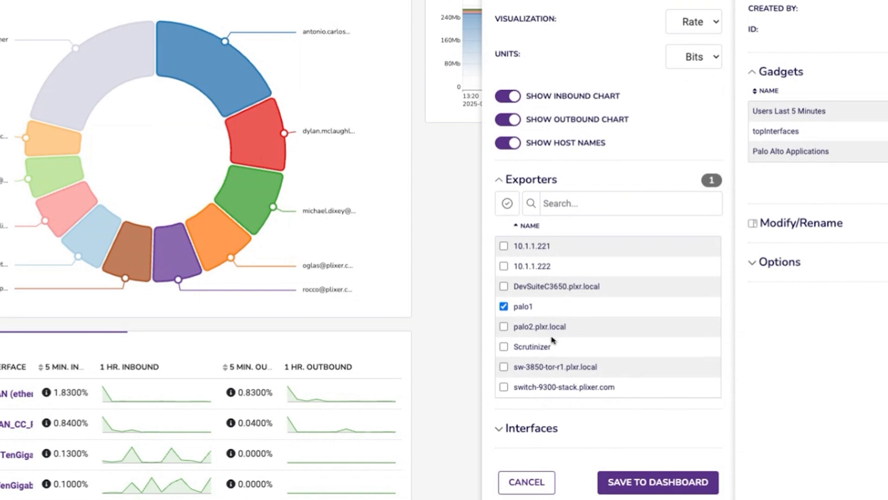
Include interfaces 11 (Gi1/0/4), 183 (Te3/0/39), 200 (Te3/1/4) and 20 - FP2-eth2-LAN, and save the gadget to the dashboard.
{"action": "left_click", "coordinate": [509, 428]}
{"action": "scroll", "coordinate": [509, 416], "scroll_direction": "down", "scroll_amount": 5}
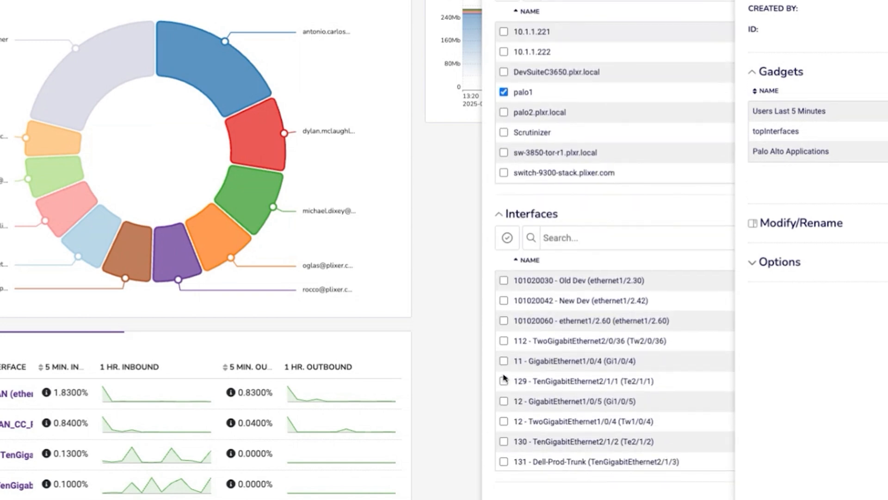
{"action": "left_click", "coordinate": [503, 361]}
{"action": "scroll", "coordinate": [569, 257], "scroll_direction": "up", "scroll_amount": 3}
{"action": "left_click", "coordinate": [504, 135]}
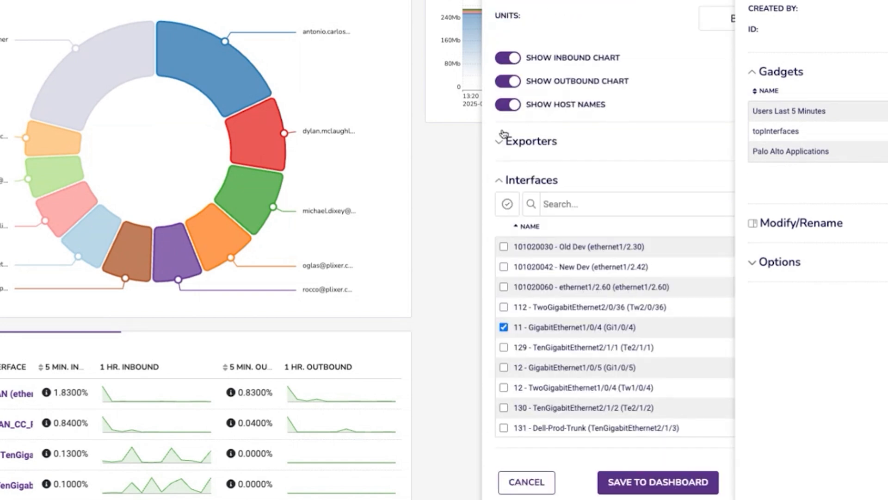
{"action": "scroll", "coordinate": [575, 340], "scroll_direction": "down", "scroll_amount": 10}
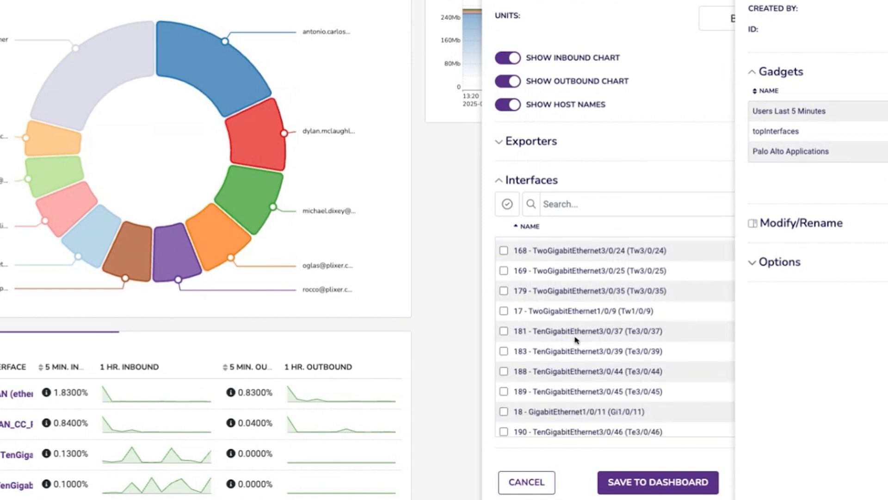
{"action": "left_click", "coordinate": [576, 351]}
{"action": "scroll", "coordinate": [599, 382], "scroll_direction": "down", "scroll_amount": 1}
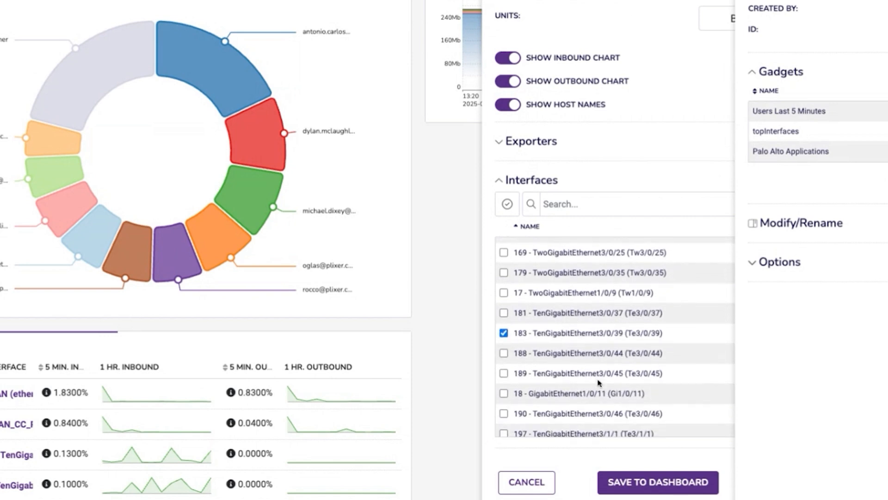
{"action": "scroll", "coordinate": [599, 382], "scroll_direction": "down", "scroll_amount": 4}
{"action": "left_click", "coordinate": [504, 328]}
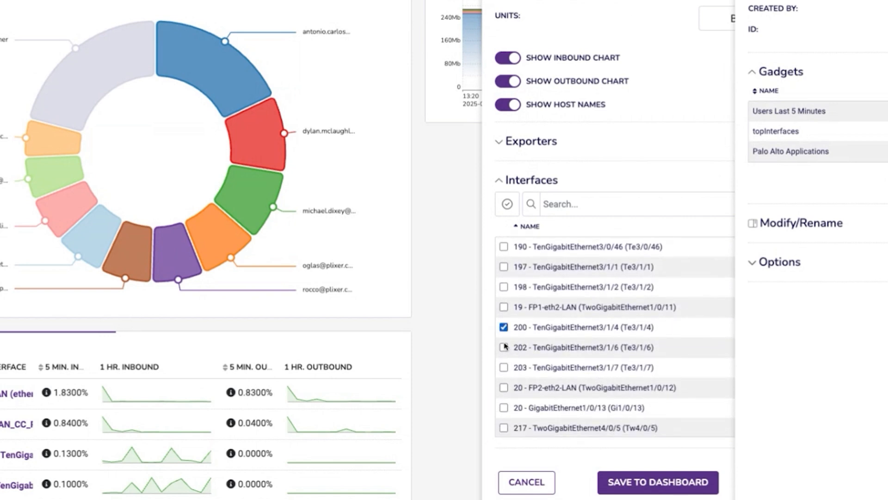
{"action": "left_click", "coordinate": [504, 387]}
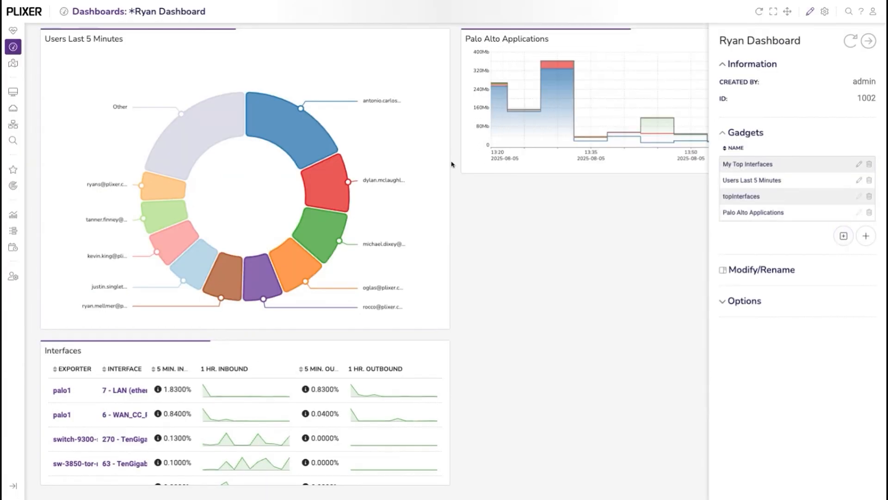
{"action": "left_click", "coordinate": [868, 41]}
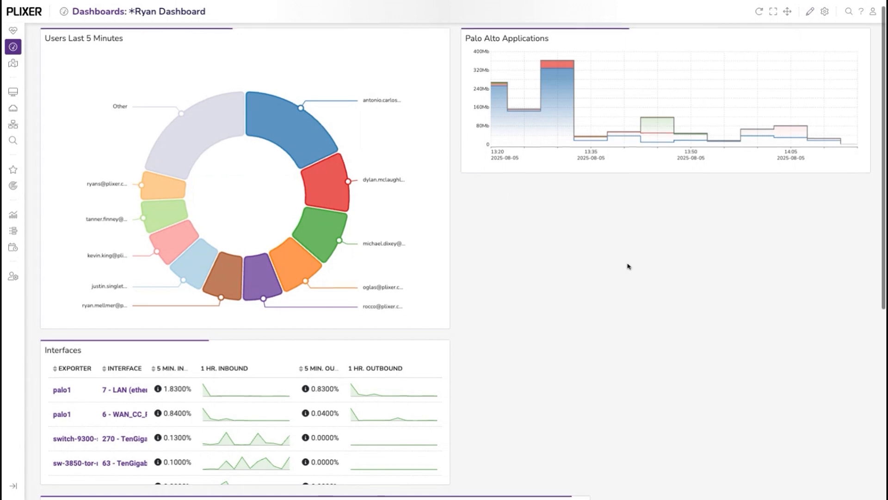
{"action": "scroll", "coordinate": [626, 263], "scroll_direction": "down", "scroll_amount": 5}
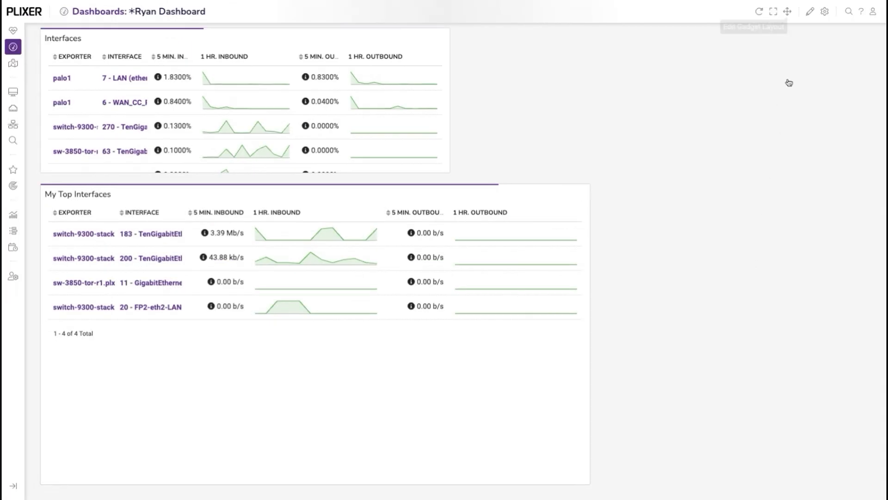
Shrink the My Top Interfaces gadget to the Interfaces gadget's width, place it beneath Palo Alto Applications, and finish editing the layout.
{"action": "left_click", "coordinate": [787, 11]}
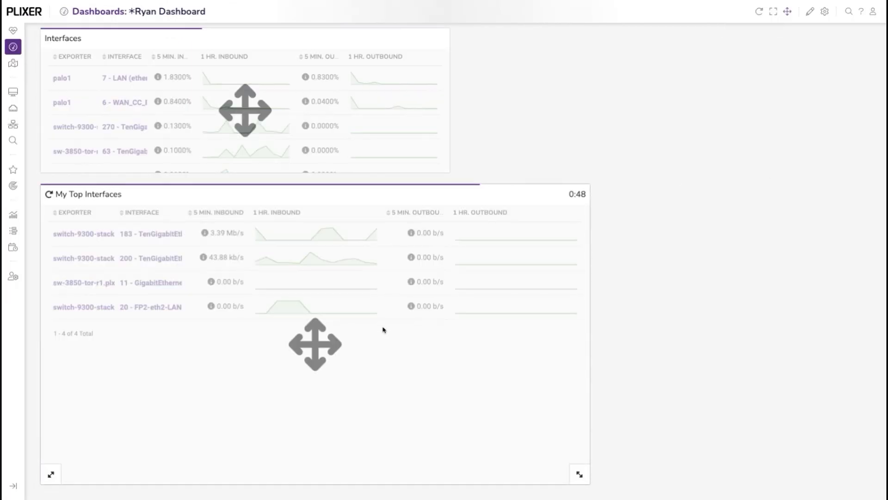
{"action": "left_click_drag", "start_coordinate": [579, 471], "coordinate": [459, 472]}
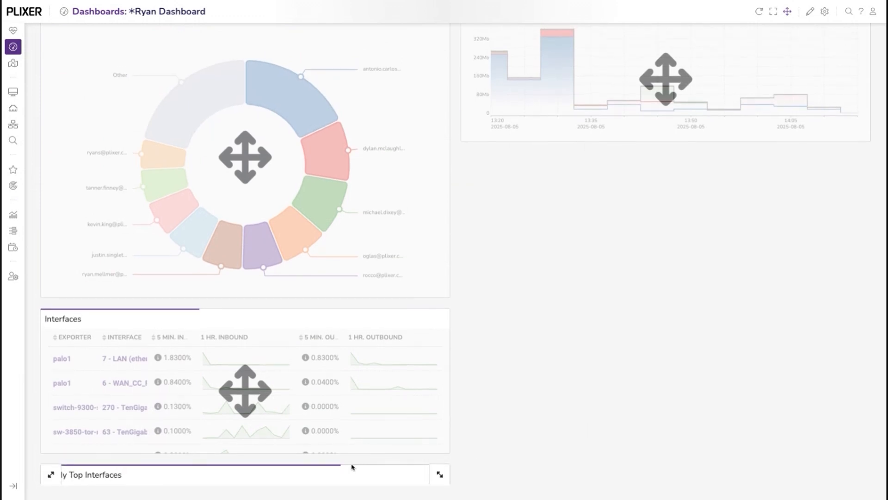
{"action": "left_click_drag", "start_coordinate": [323, 468], "coordinate": [747, 240]}
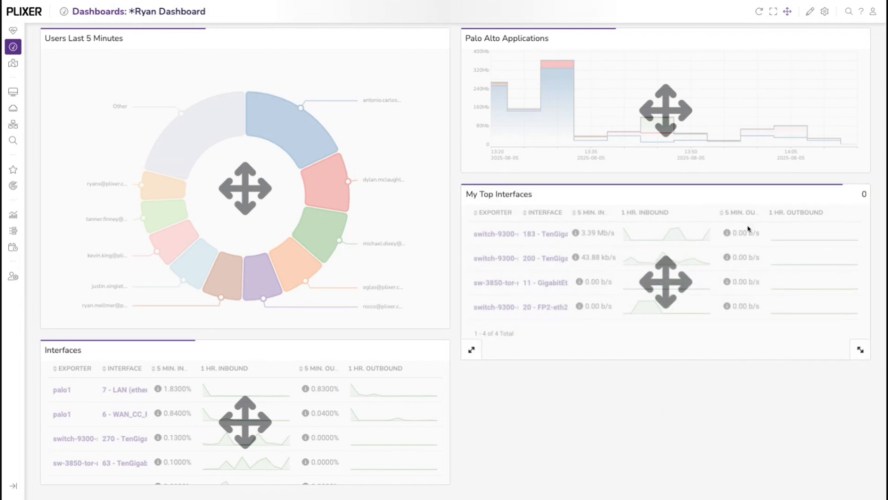
{"action": "left_click", "coordinate": [787, 12]}
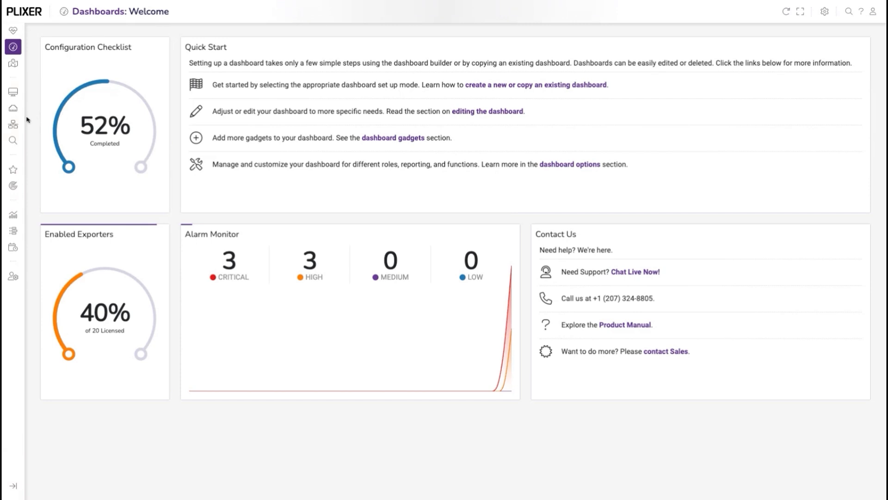
Create a spatial network map group named Plixer Devices with the description "These are the Plixer exporters".
{"action": "left_click", "coordinate": [13, 63]}
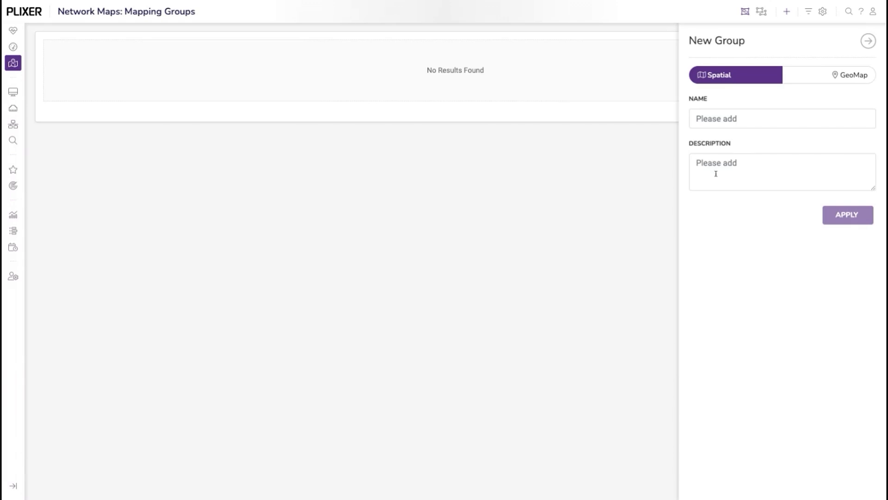
{"action": "left_click", "coordinate": [734, 119]}
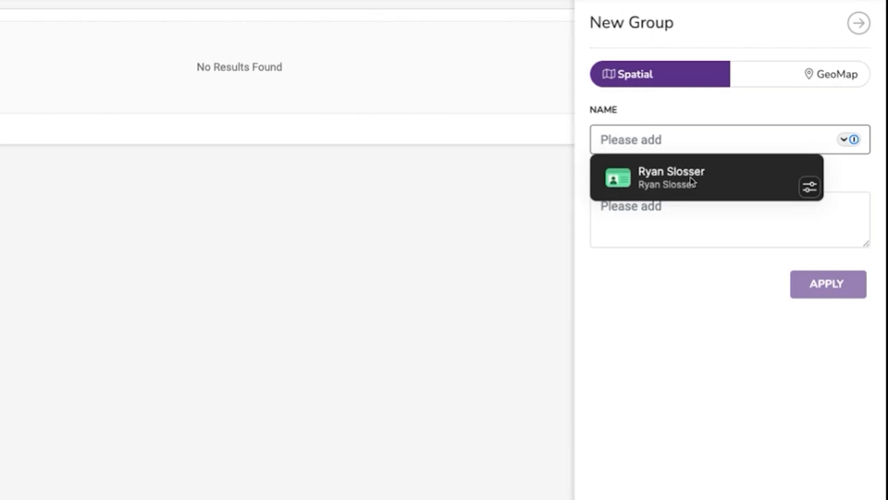
{"action": "type", "text": "Plixer "}
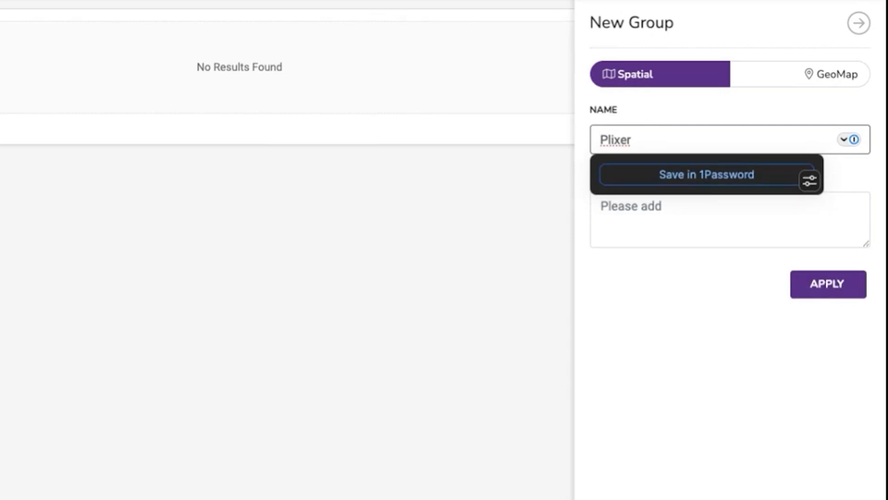
{"action": "type", "text": "Devices"}
{"action": "left_click", "coordinate": [703, 186]}
{"action": "left_click", "coordinate": [650, 238]}
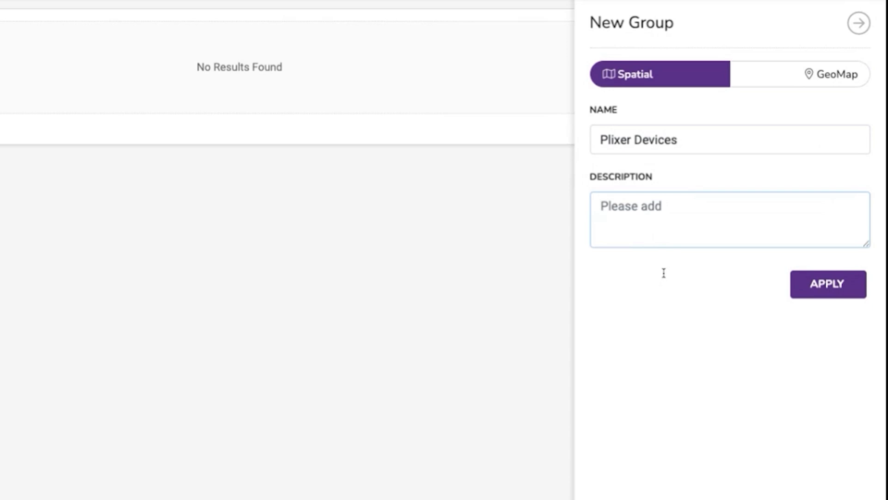
{"action": "type", "text": "These are the Plixer expo"}
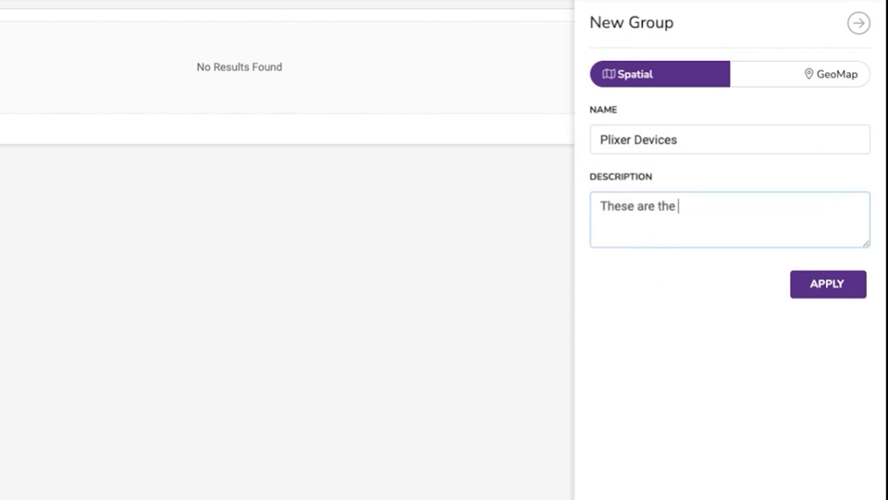
{"action": "type", "text": "rters"}
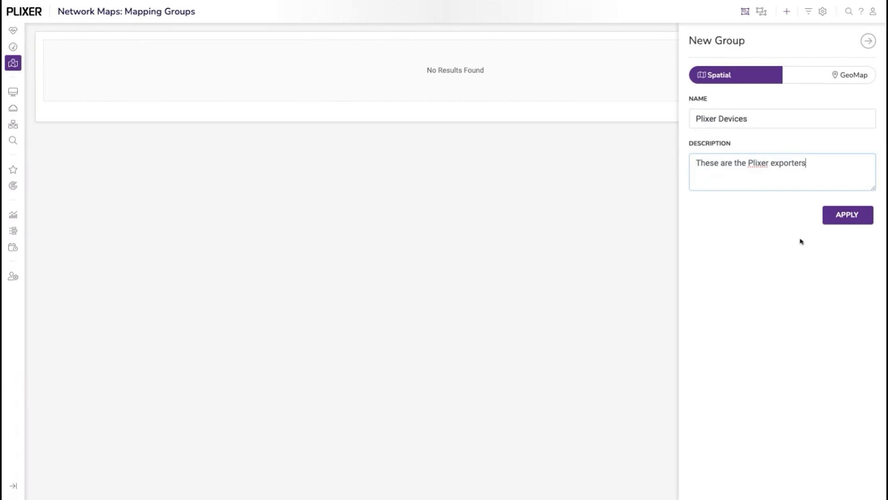
{"action": "left_click", "coordinate": [840, 247]}
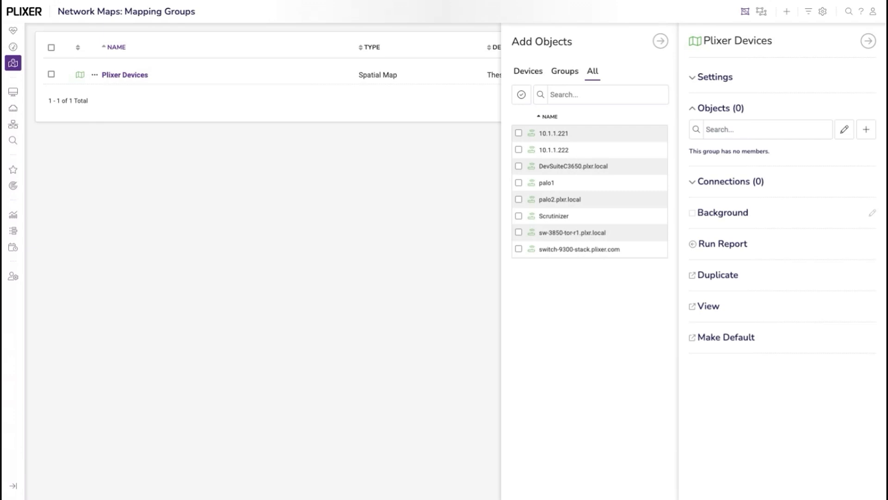
Add every listed device except Scrutinizer to the Plixer Devices group and close the group's settings.
{"action": "left_click", "coordinate": [518, 182]}
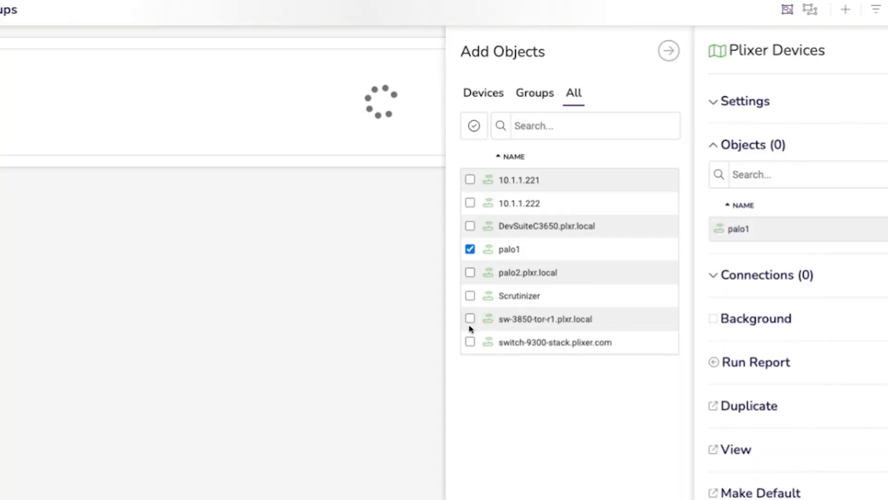
{"action": "left_click", "coordinate": [469, 272]}
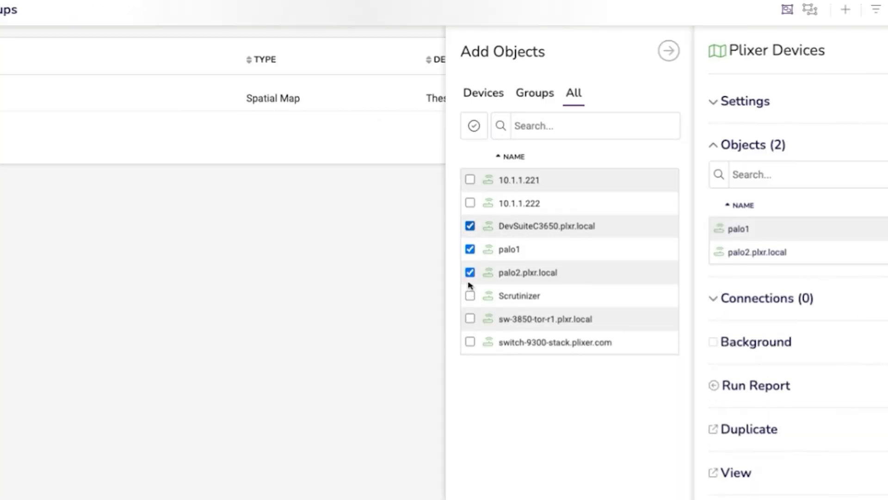
{"action": "left_click", "coordinate": [470, 203]}
{"action": "left_click", "coordinate": [469, 340]}
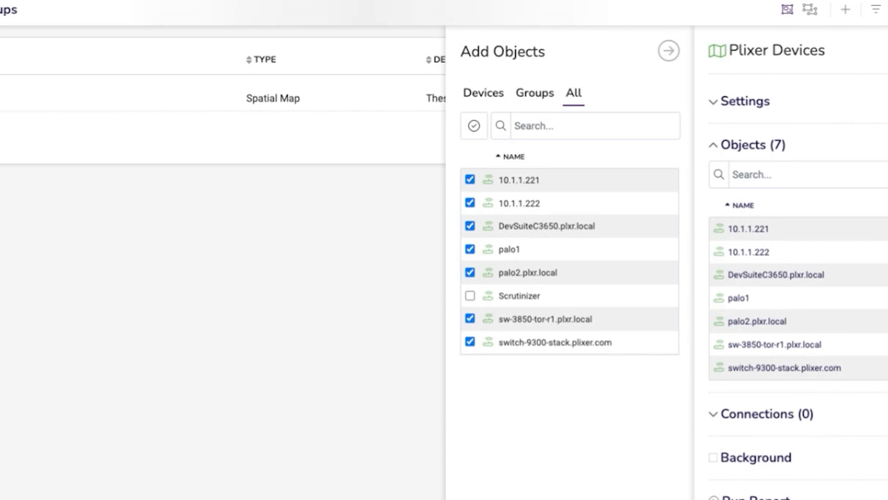
{"action": "left_click", "coordinate": [867, 40]}
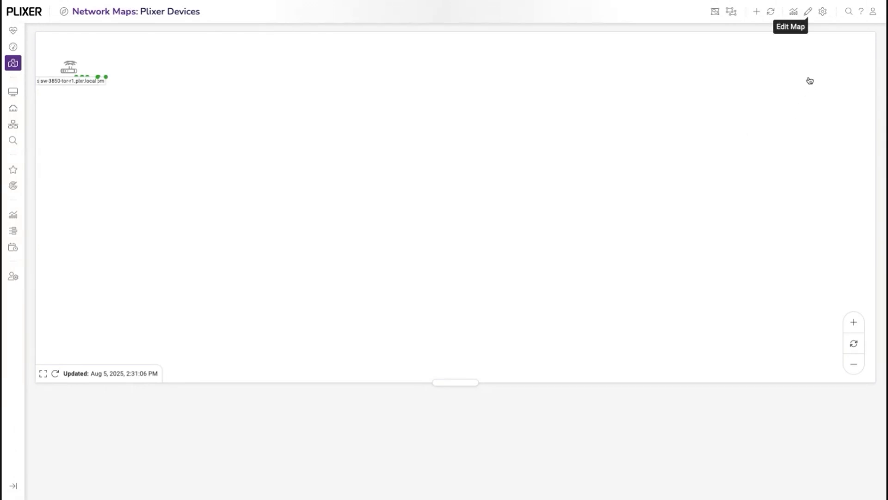
Edit the Plixer Devices map and spread 10.1.1.221, switch-9300-stack and sw-3850-tor-r1 in a row across its upper part.
{"action": "left_click_drag", "start_coordinate": [69, 126], "coordinate": [546, 171]}
{"action": "left_click_drag", "start_coordinate": [77, 130], "coordinate": [361, 172]}
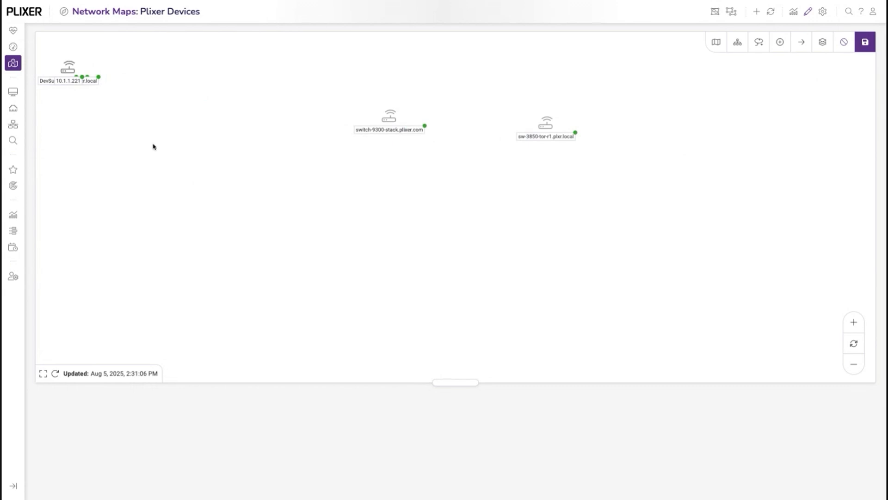
{"action": "left_click_drag", "start_coordinate": [68, 123], "coordinate": [249, 168]}
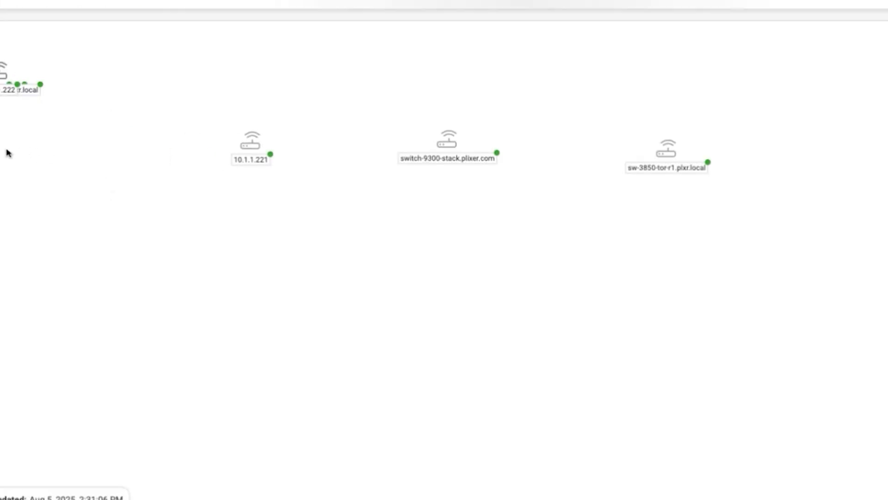
Place 10.1.1.222, DevSuiteC3650 and palo2 in a lower row on the map, with palo1 above switch-9300-stack and that switch lowered to the middle.
{"action": "left_click_drag", "start_coordinate": [6, 151], "coordinate": [259, 366]}
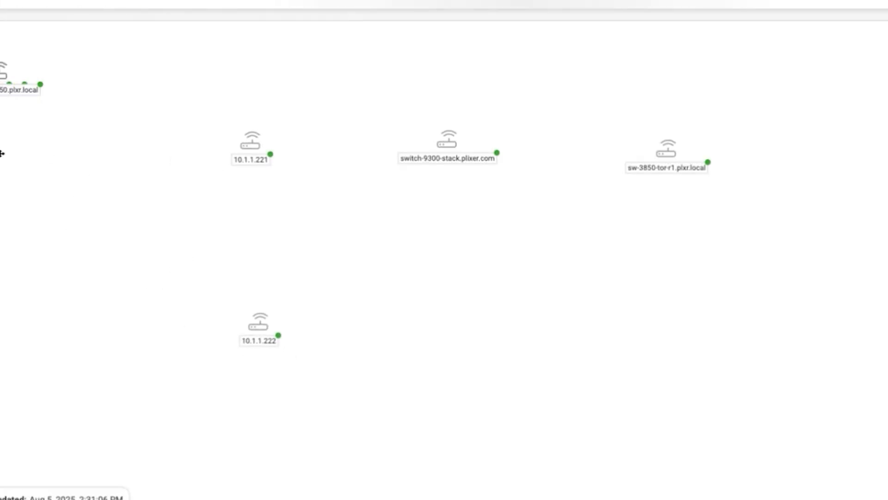
{"action": "left_click_drag", "start_coordinate": [1, 151], "coordinate": [446, 373]}
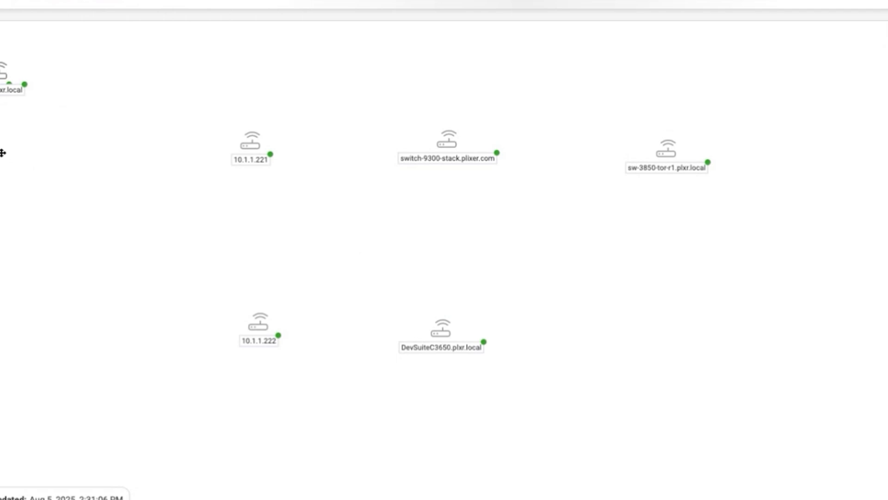
{"action": "left_click_drag", "start_coordinate": [1, 151], "coordinate": [651, 354]}
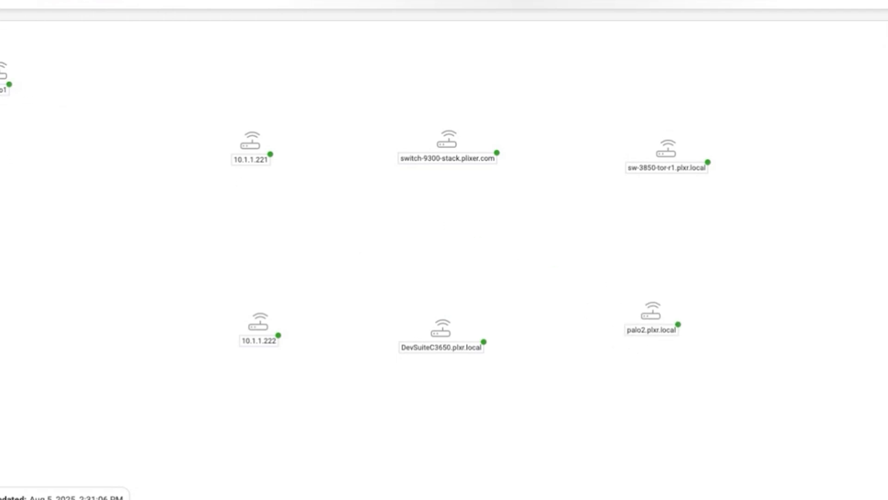
{"action": "left_click_drag", "start_coordinate": [1, 157], "coordinate": [451, 162]}
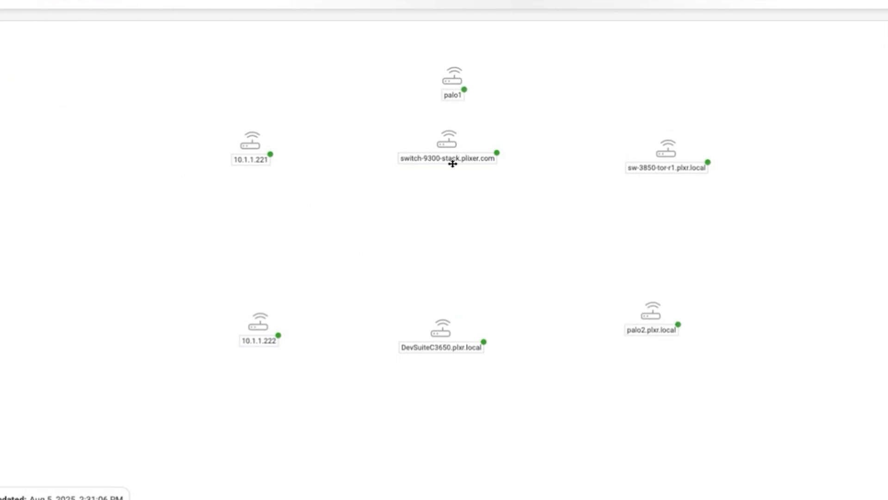
{"action": "left_click_drag", "start_coordinate": [444, 205], "coordinate": [445, 263]}
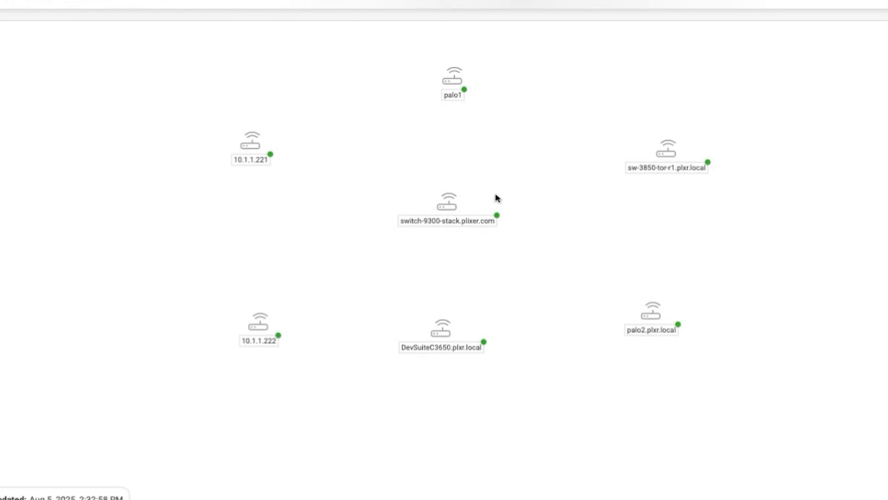
Connect palo1 to 10.1.1.221 on the map using interface 101020042 - New Dev (ethernet1/2.42).
{"action": "right_click", "coordinate": [454, 157]}
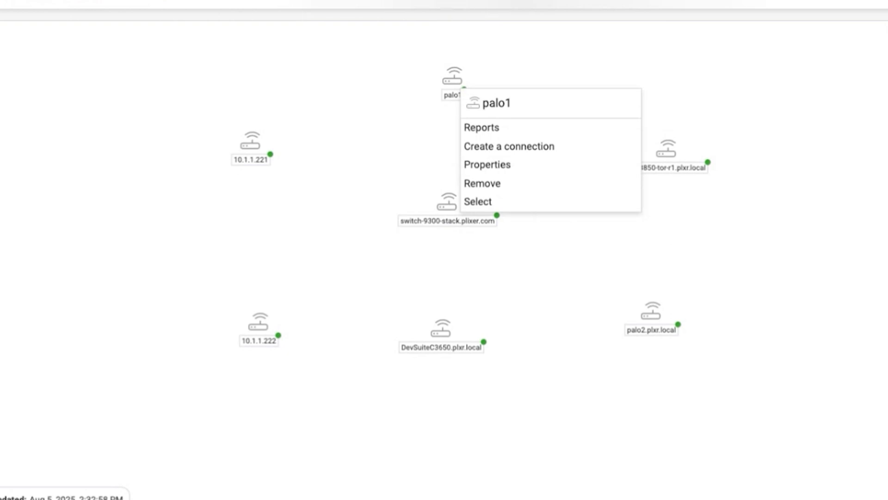
{"action": "left_click", "coordinate": [490, 146]}
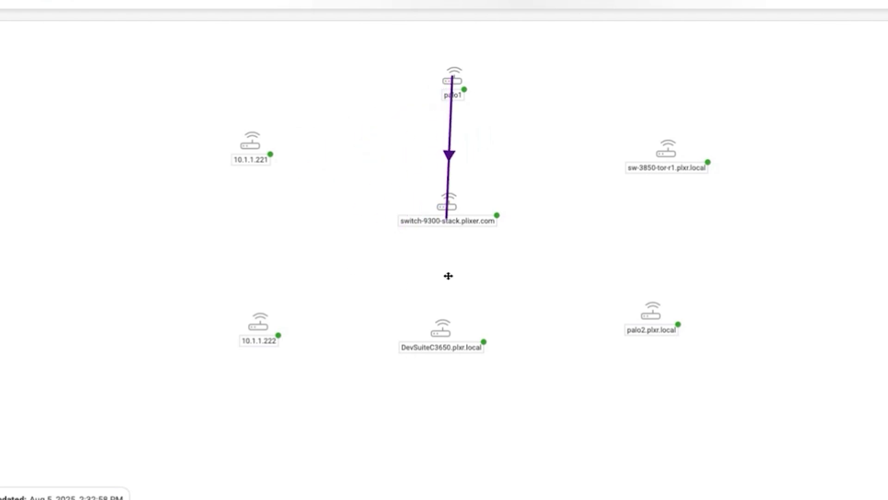
{"action": "left_click", "coordinate": [254, 212]}
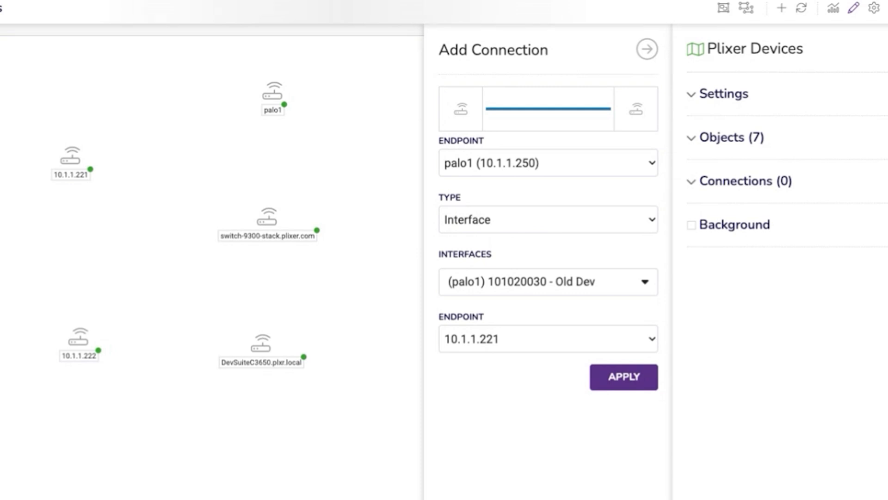
{"action": "left_click", "coordinate": [515, 299]}
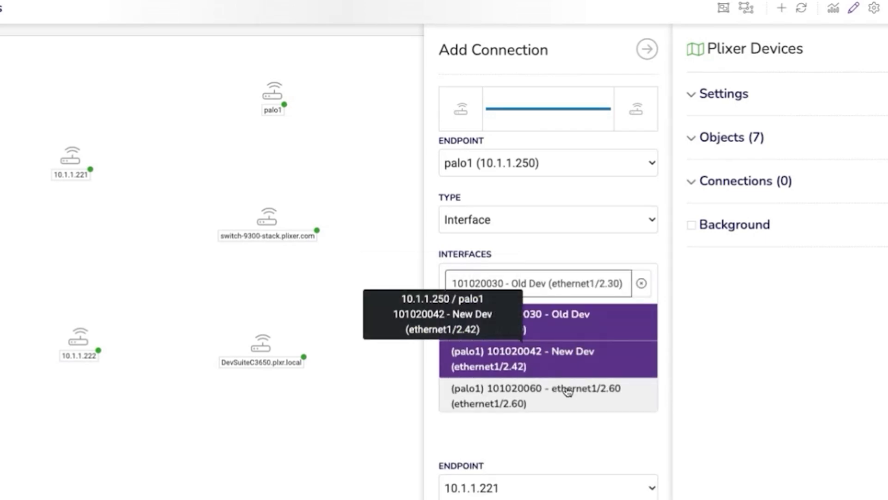
{"action": "left_click", "coordinate": [561, 372]}
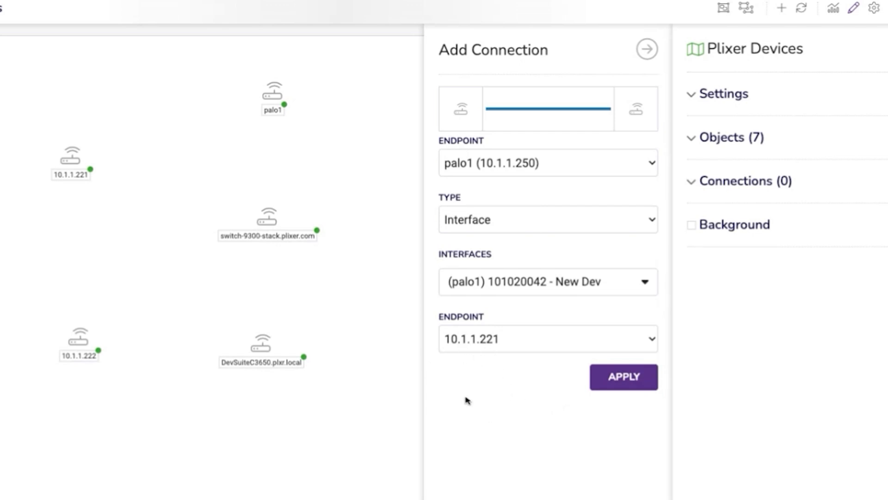
{"action": "left_click", "coordinate": [625, 382]}
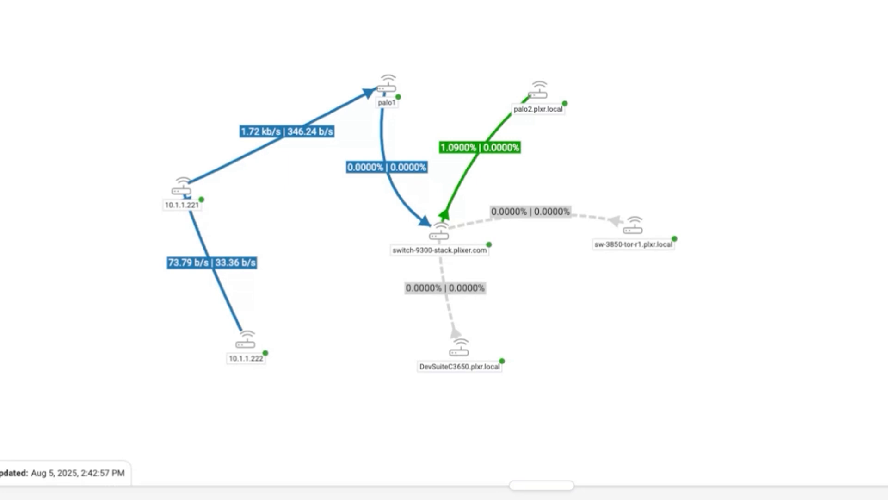
Add a new icon object to the Plixer Devices map using the Cloud icon and the label Cloud.
{"action": "left_click", "coordinate": [808, 12]}
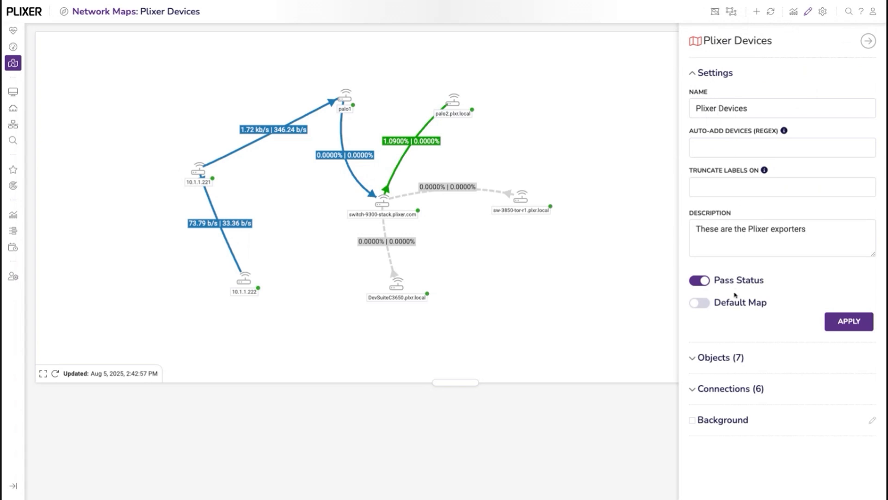
{"action": "left_click", "coordinate": [694, 358]}
{"action": "scroll", "coordinate": [797, 359], "scroll_direction": "down", "scroll_amount": 1}
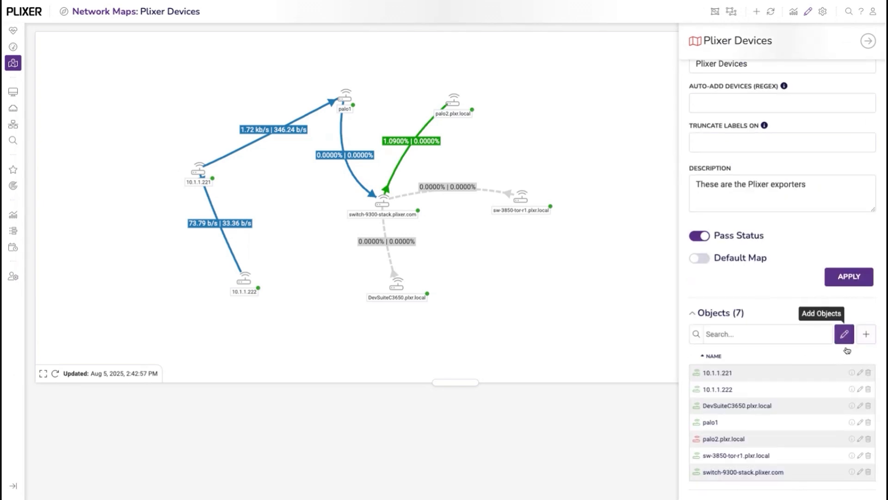
{"action": "left_click", "coordinate": [865, 334]}
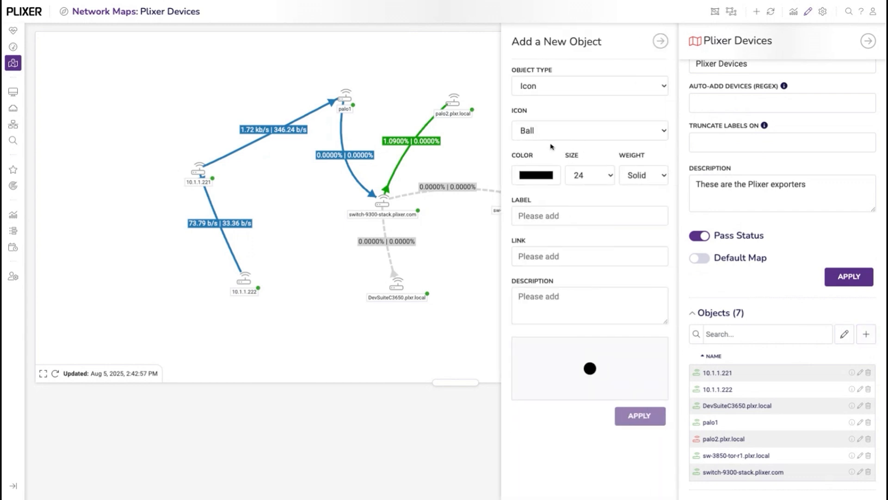
{"action": "left_click", "coordinate": [562, 179]}
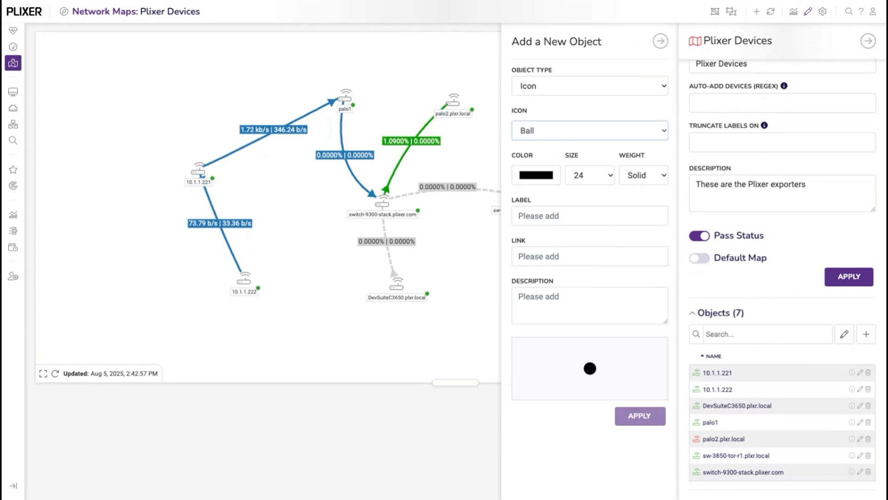
{"action": "left_click", "coordinate": [531, 183]}
{"action": "left_click", "coordinate": [560, 219]}
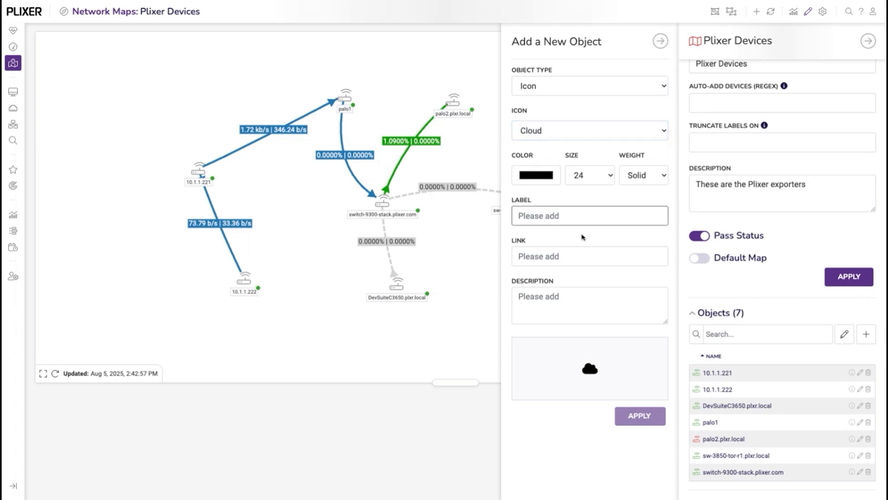
{"action": "type", "text": "Cloud"}
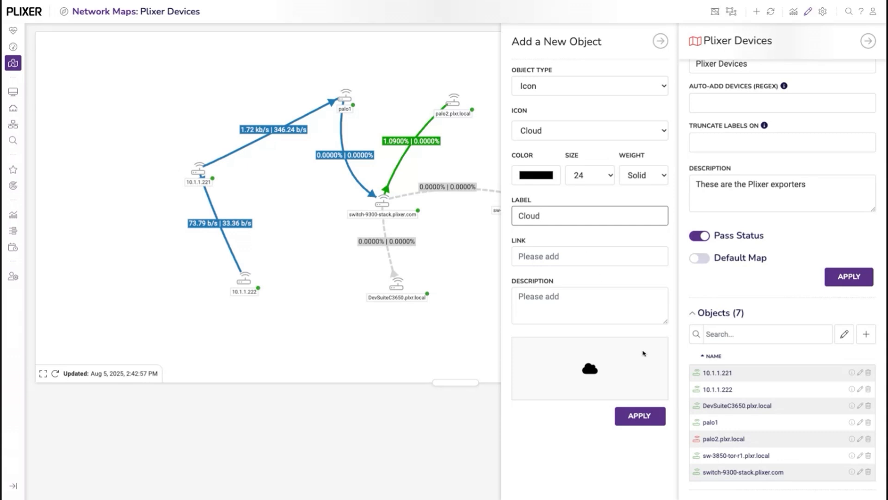
{"action": "left_click", "coordinate": [641, 418]}
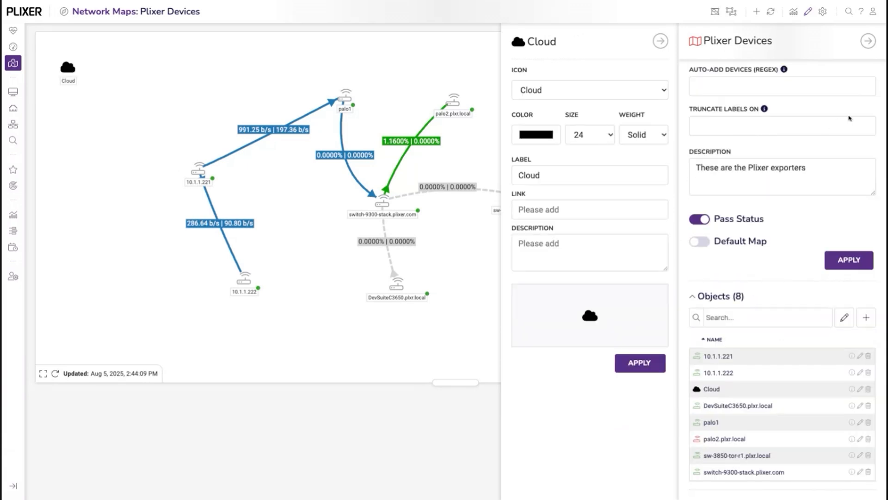
Move the Cloud icon above and between palo1 and palo2, and connect it to palo1 using the saved report Users Last 5 Minutes (paUsers).
{"action": "left_click", "coordinate": [867, 41]}
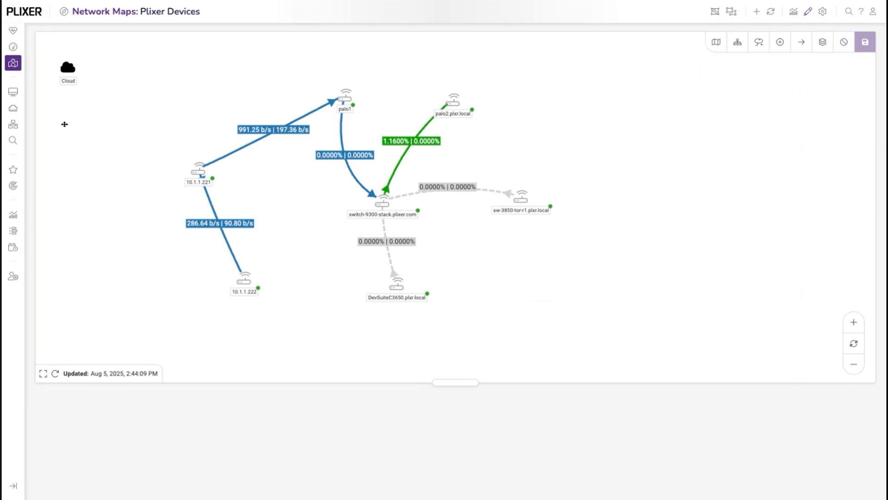
{"action": "left_click_drag", "start_coordinate": [65, 123], "coordinate": [394, 119]}
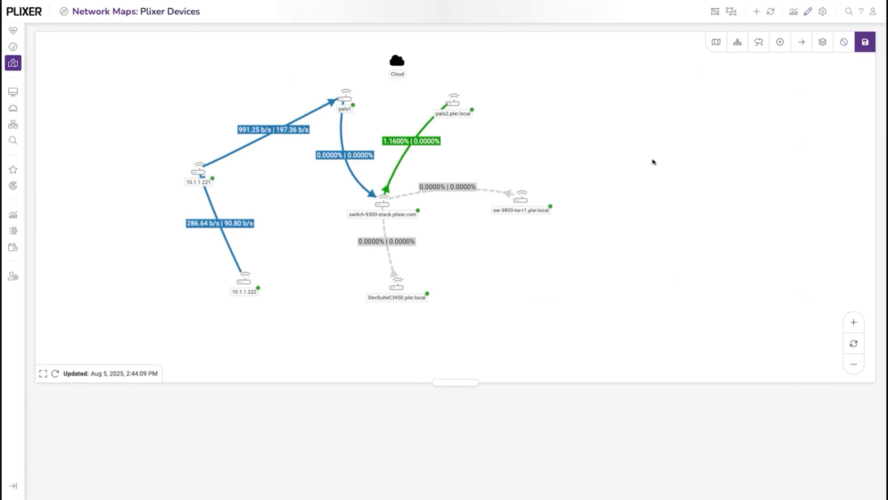
{"action": "right_click", "coordinate": [400, 119]}
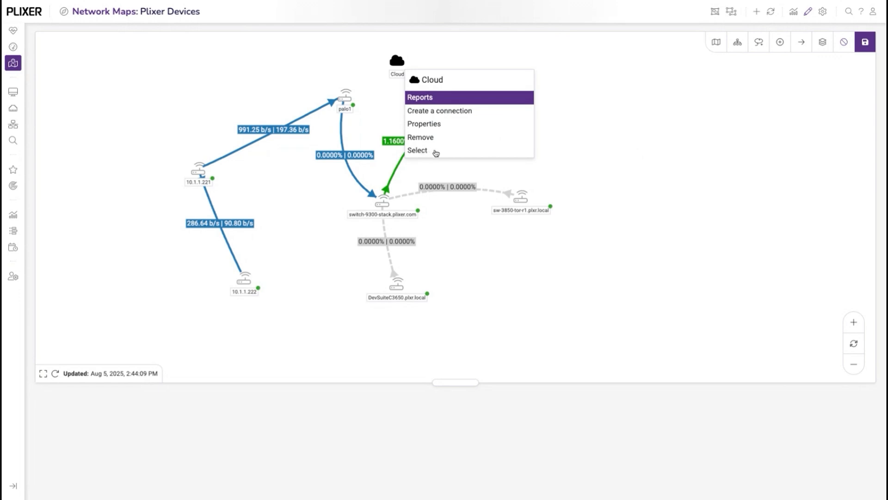
{"action": "left_click", "coordinate": [436, 111]}
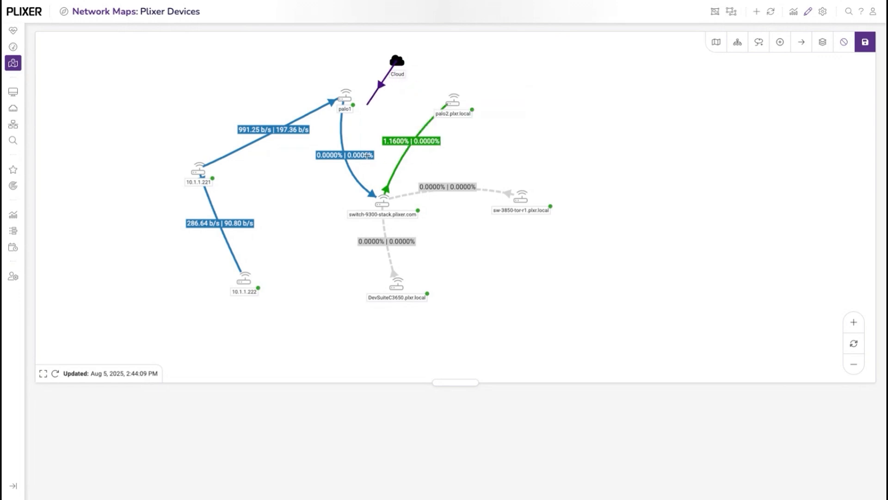
{"action": "left_click", "coordinate": [347, 151]}
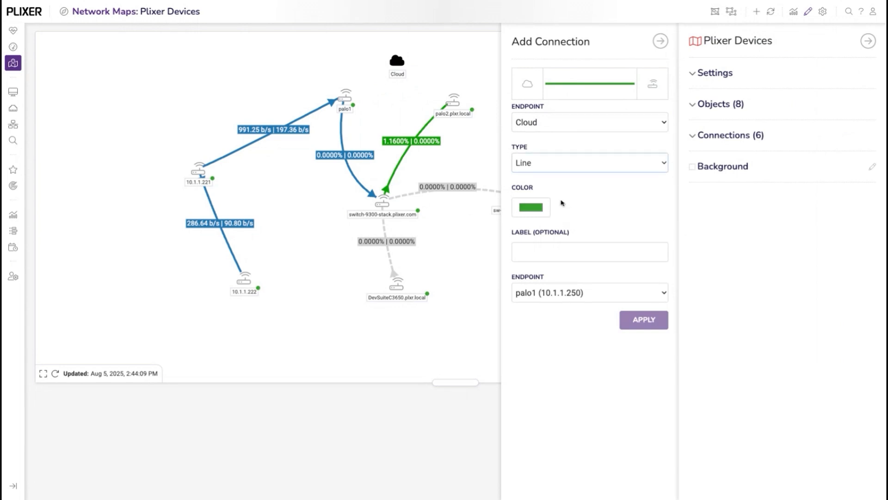
{"action": "key", "text": "Down"}
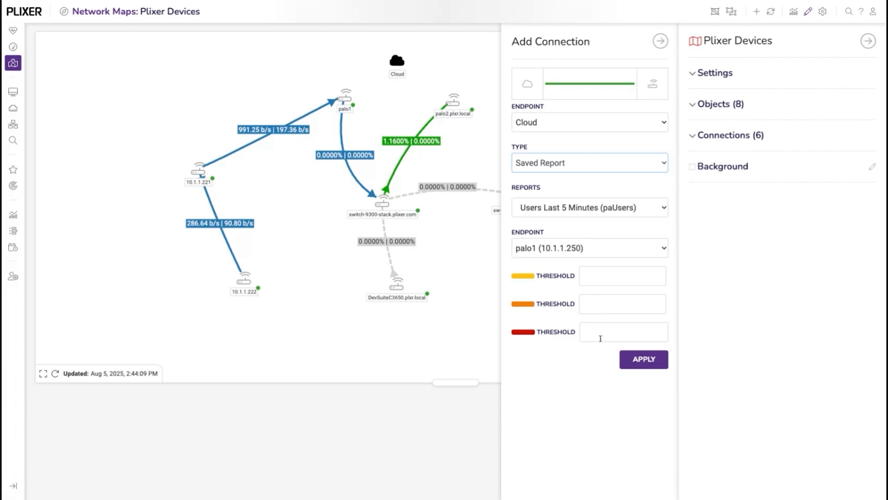
{"action": "left_click", "coordinate": [644, 365]}
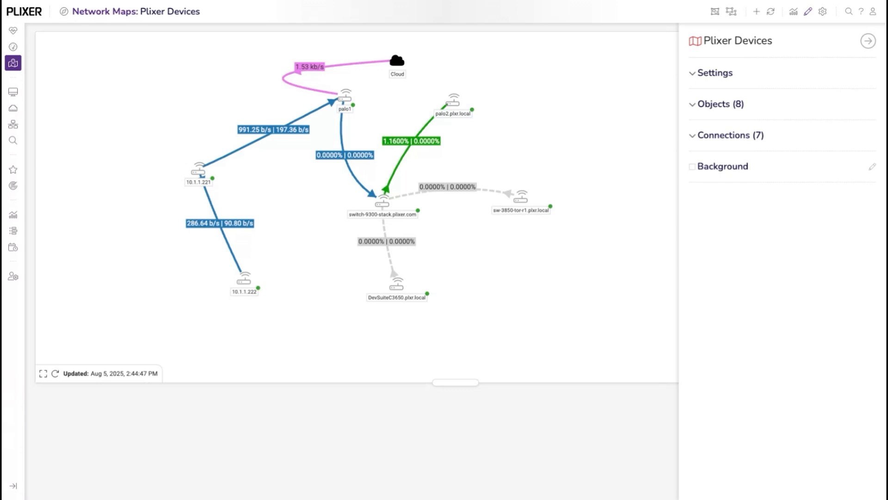
{"action": "left_click", "coordinate": [868, 40]}
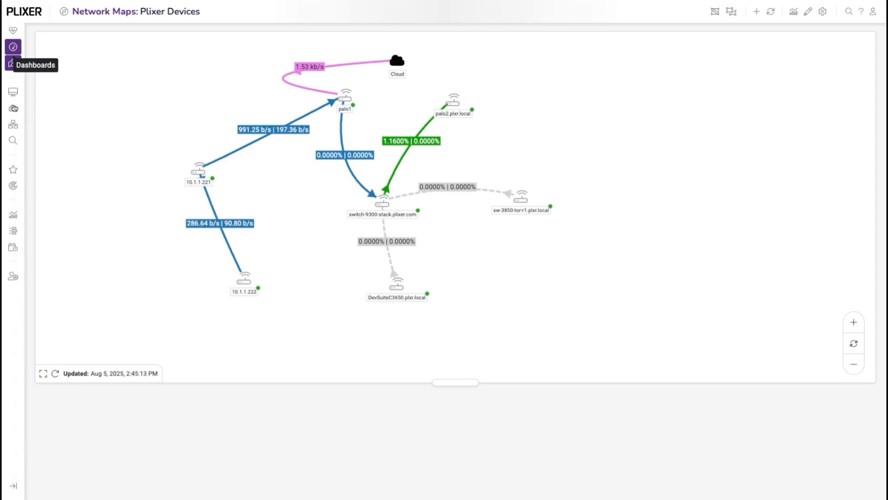
Return to the custom dashboard and add the Plixer Devices gadget from the Maps category.
{"action": "left_click", "coordinate": [11, 61]}
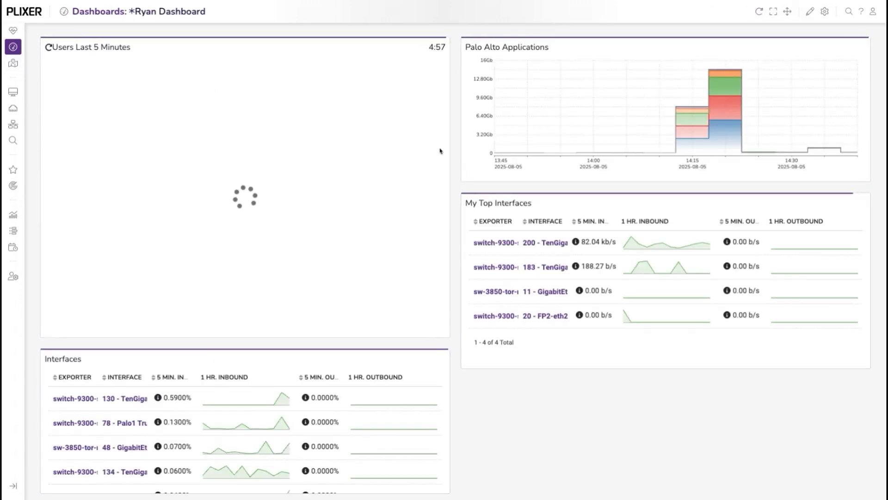
{"action": "left_click", "coordinate": [809, 12]}
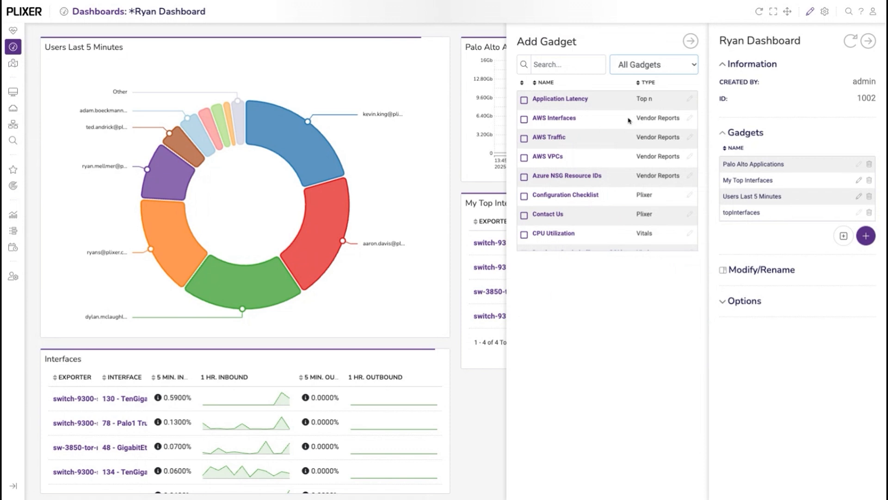
{"action": "left_click", "coordinate": [634, 169]}
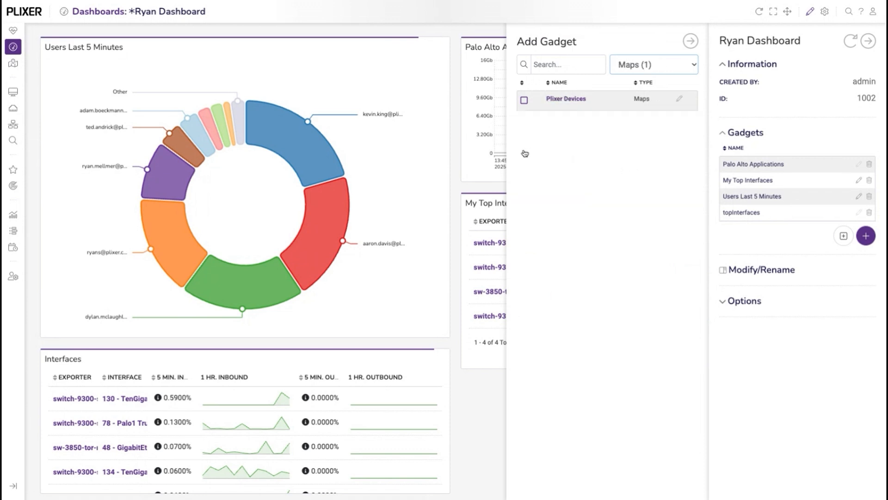
{"action": "left_click", "coordinate": [524, 100]}
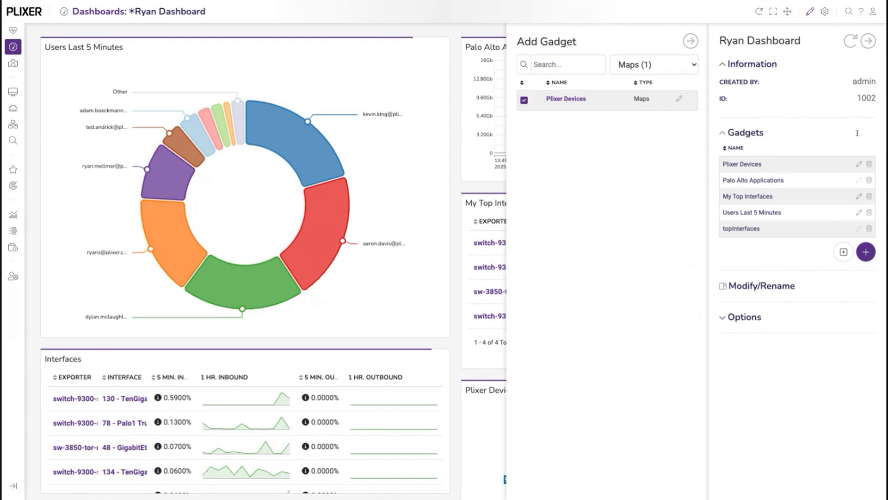
{"action": "left_click", "coordinate": [868, 41]}
Resize the Plixer Devices gadget wider and shorter so its width matches the My Top Interfaces gadget above it.
{"action": "scroll", "coordinate": [750, 277], "scroll_direction": "down", "scroll_amount": 1}
{"action": "scroll", "coordinate": [751, 277], "scroll_direction": "down", "scroll_amount": 3}
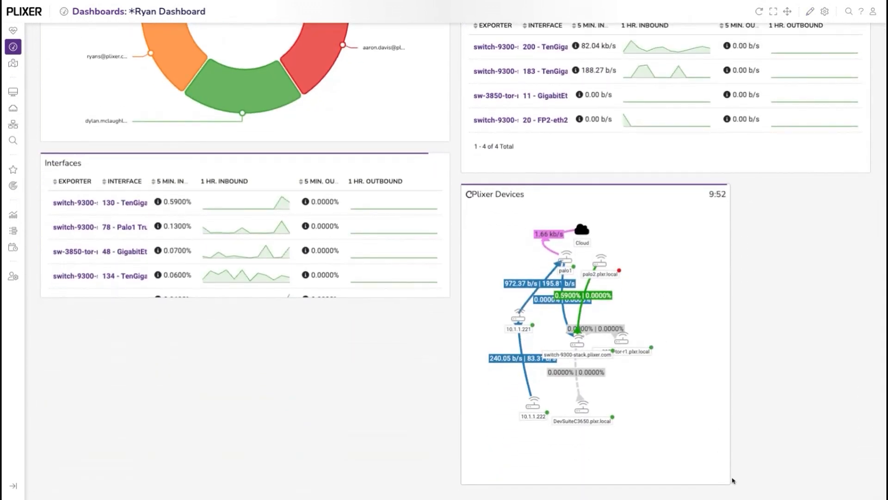
{"action": "left_click_drag", "start_coordinate": [720, 473], "coordinate": [860, 472]}
{"action": "scroll", "coordinate": [813, 358], "scroll_direction": "down", "scroll_amount": 1}
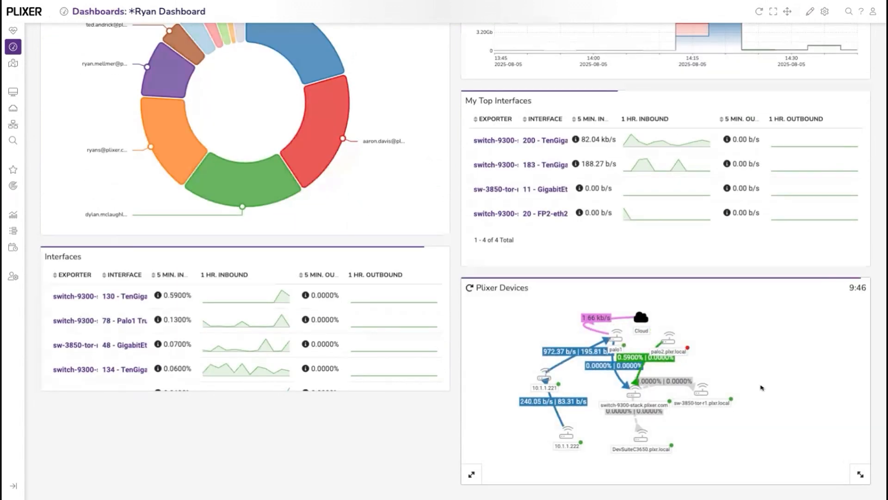